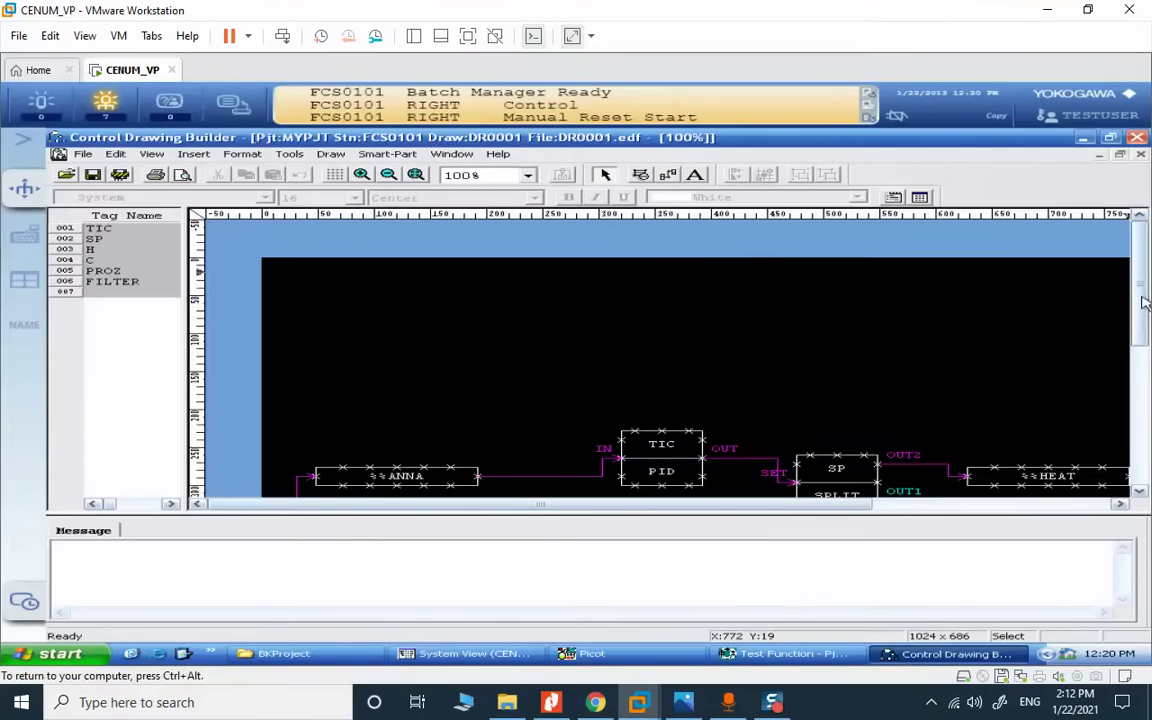
- Examine the DR0001 control drawing's TIC controller, SP splitter, and the %%HEAT and %%COOL output blocks
{"action": "scroll", "coordinate": [1143, 291], "scroll_direction": "down", "scroll_amount": 3}
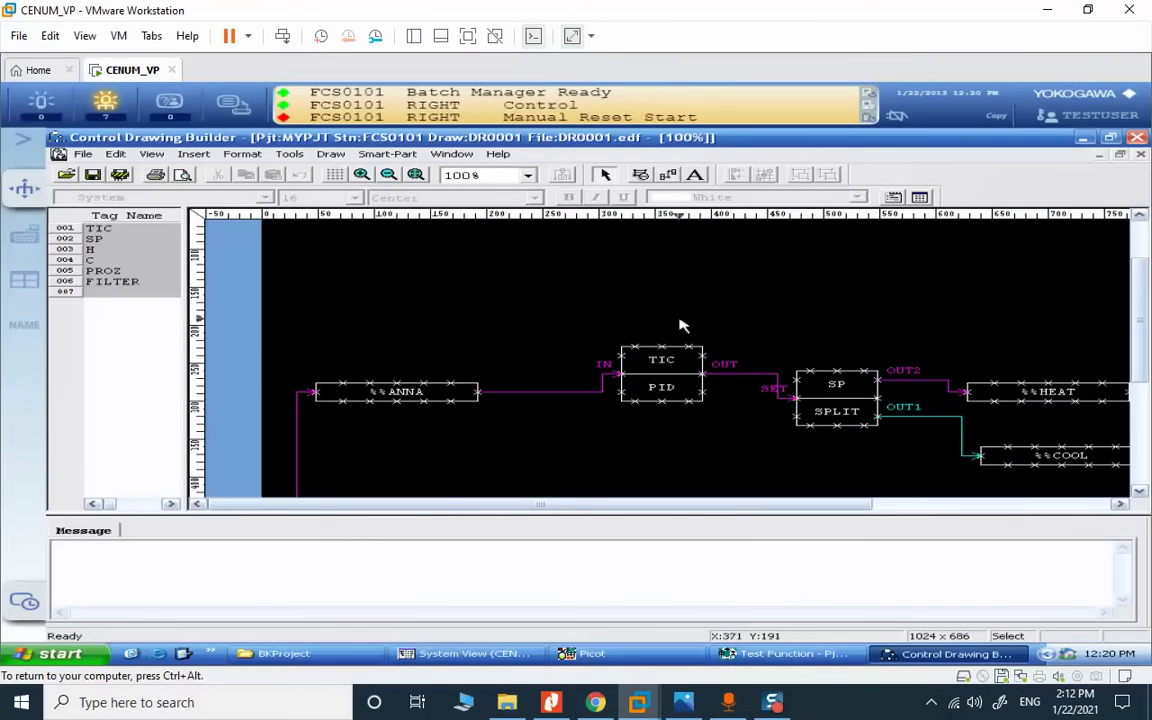
{"action": "left_click", "coordinate": [676, 381]}
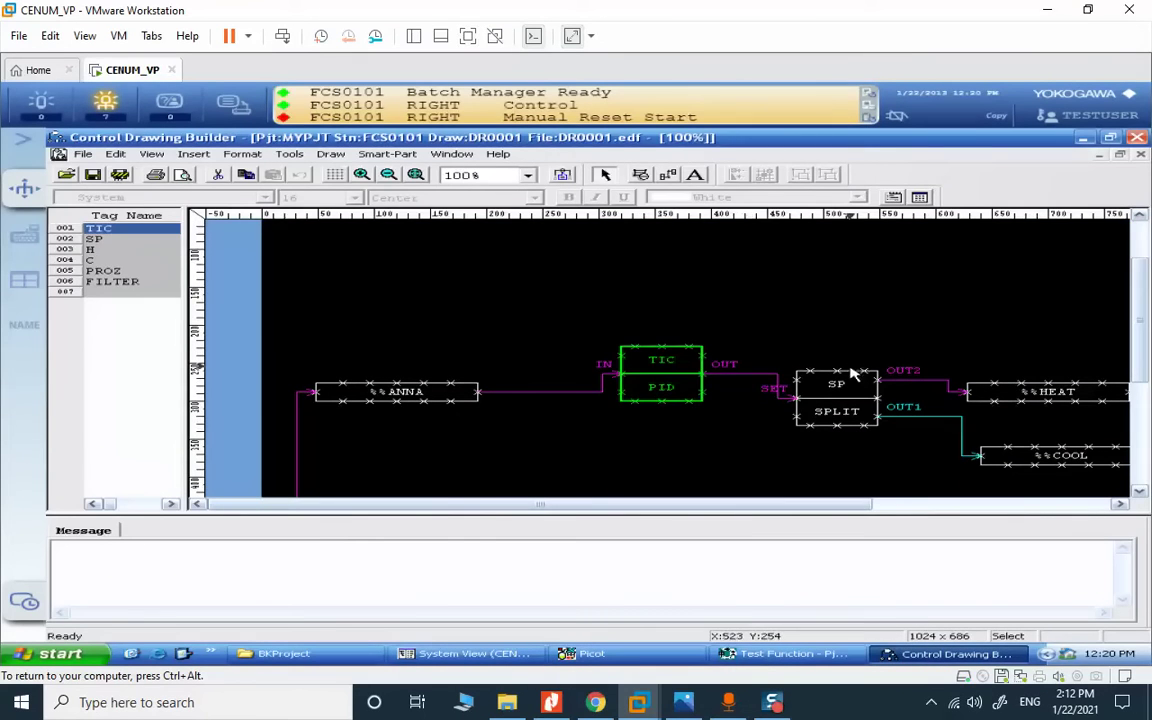
{"action": "left_click", "coordinate": [838, 425]}
{"action": "left_click_drag", "start_coordinate": [805, 504], "coordinate": [888, 502]}
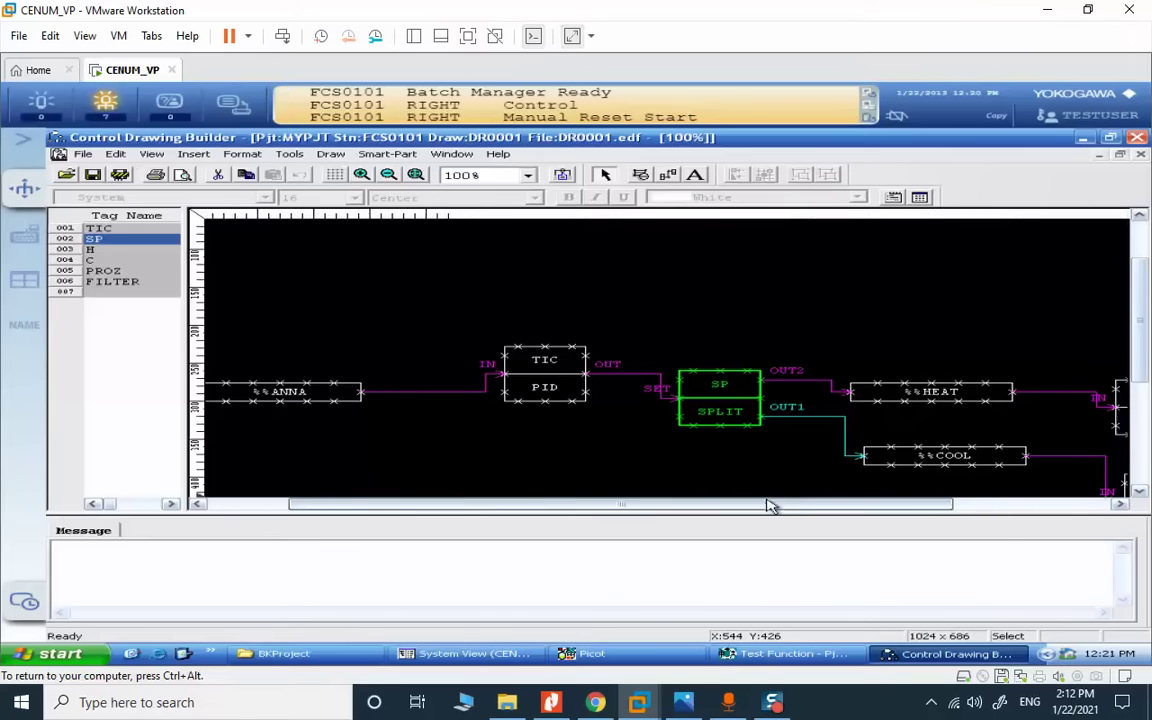
{"action": "left_click_drag", "start_coordinate": [761, 504], "coordinate": [850, 506]}
{"action": "left_click", "coordinate": [823, 392]}
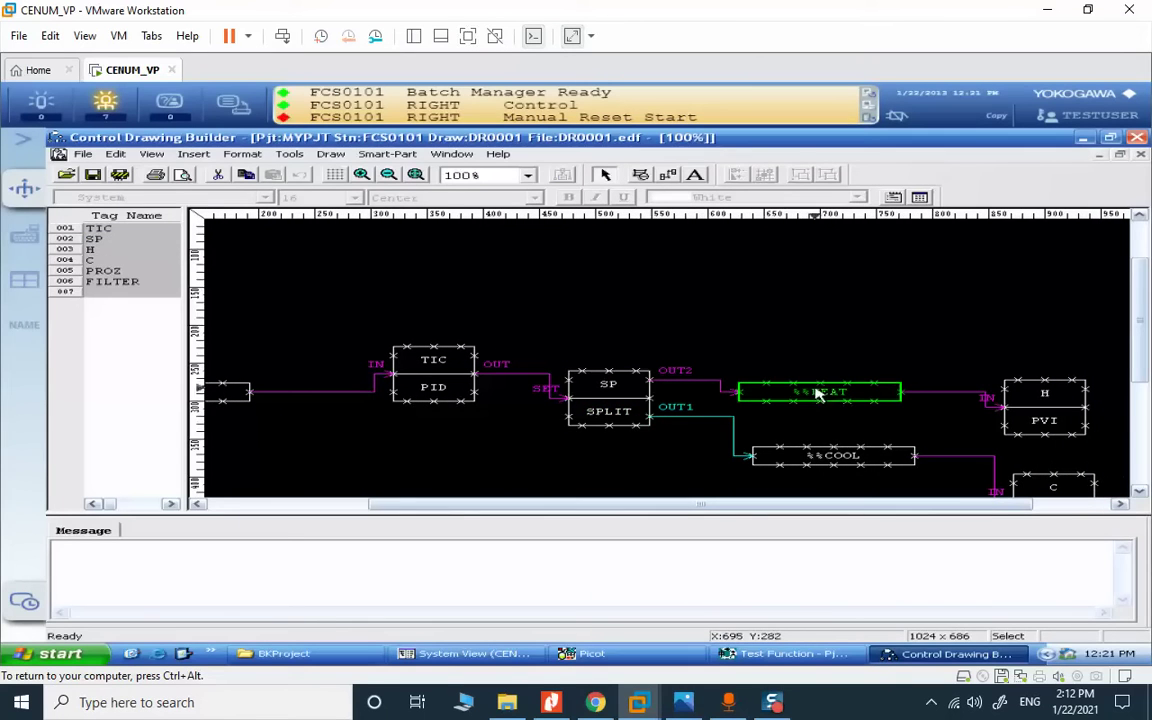
{"action": "left_click", "coordinate": [822, 456]}
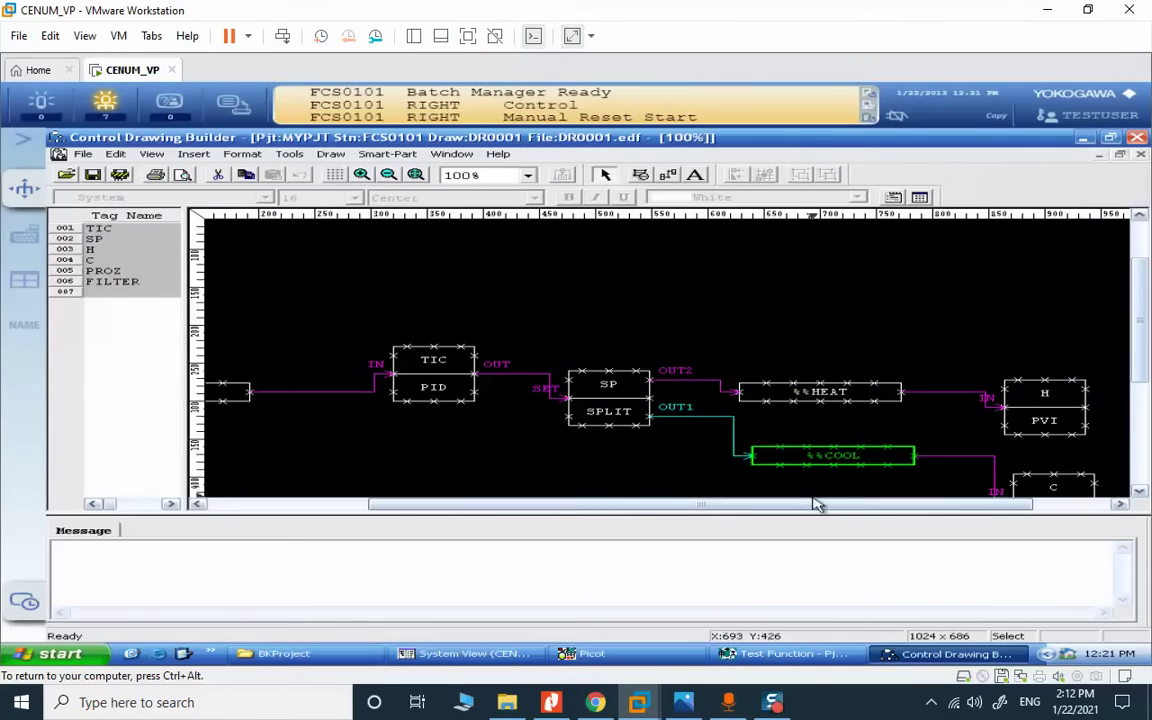
- Consult the cooler and heater loop diagram x1.jpg in Photos and return to the control drawing in VMware Workstation
{"action": "left_click", "coordinate": [683, 703]}
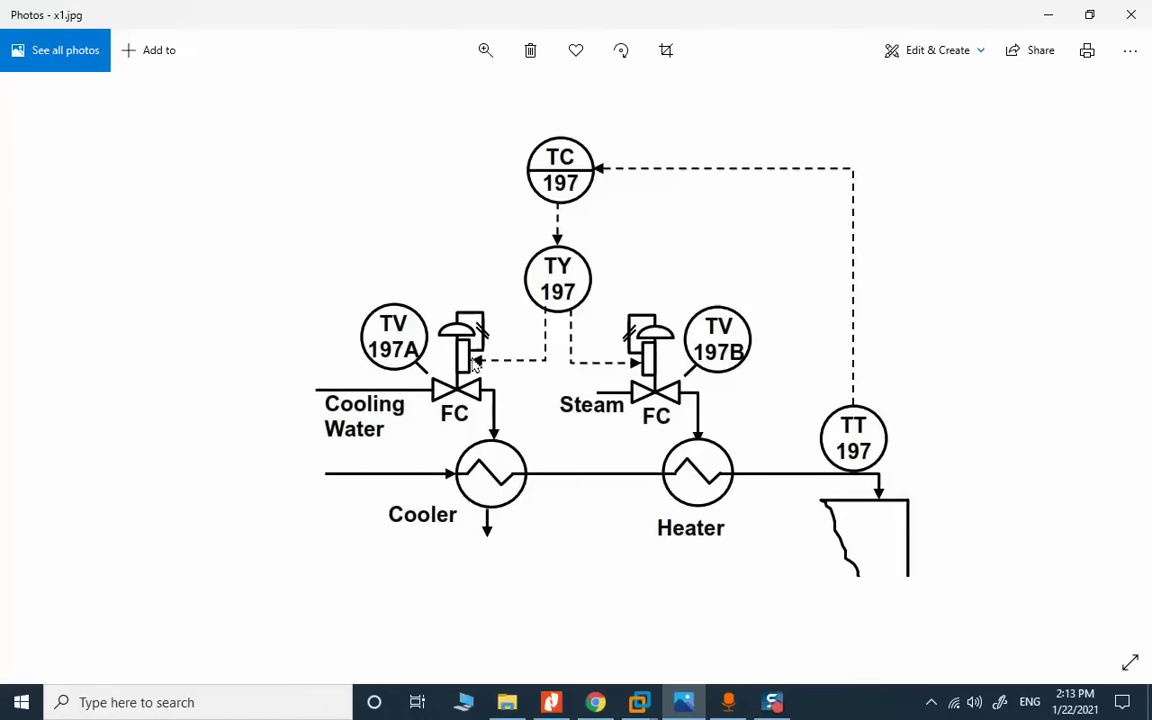
{"action": "mouse_move", "coordinate": [638, 702]}
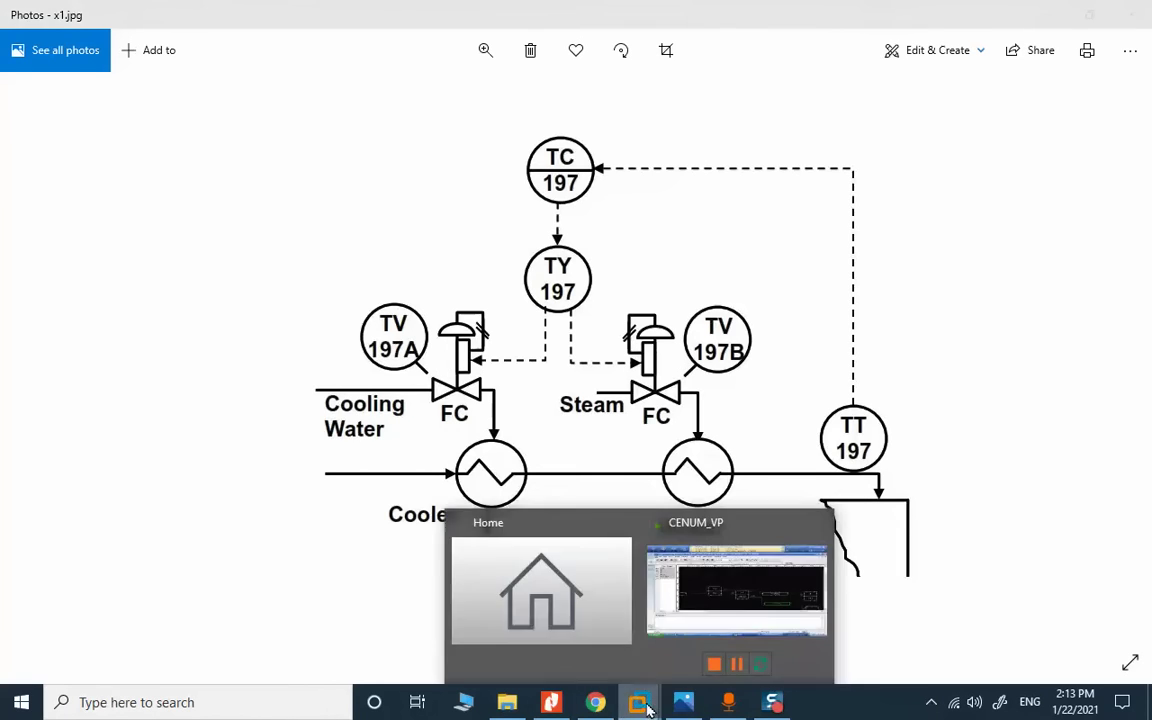
{"action": "left_click", "coordinate": [706, 589]}
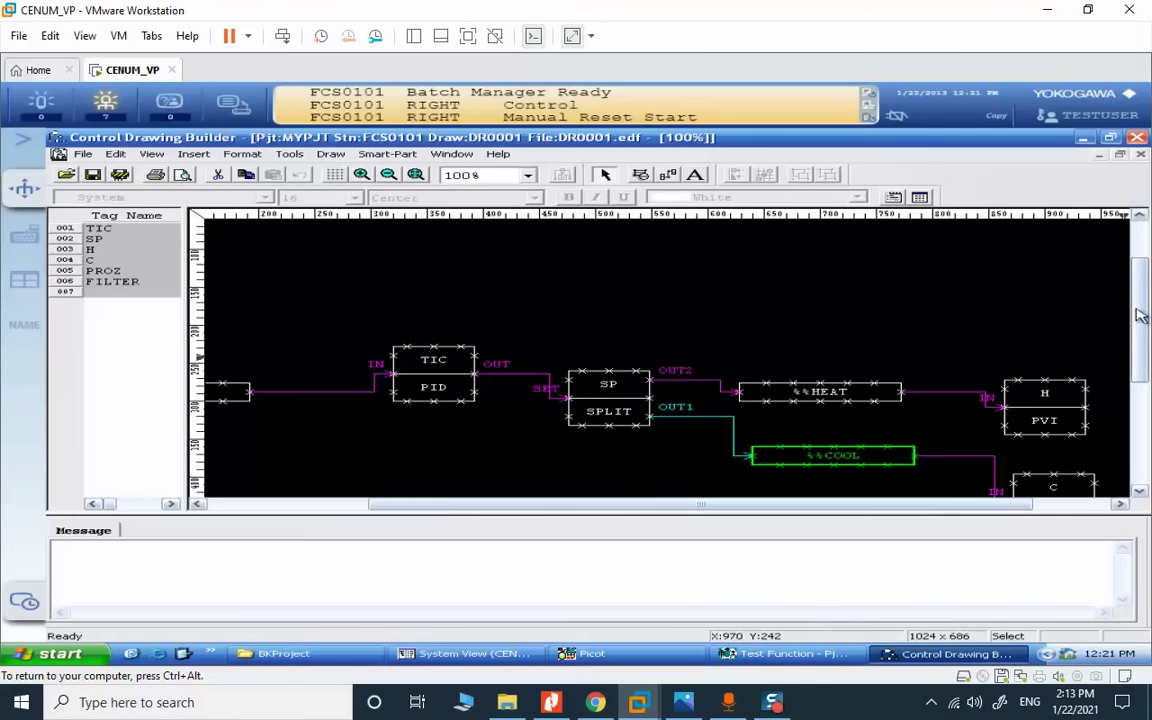
{"action": "mouse_move", "coordinate": [1140, 318]}
{"action": "left_mouse_down"}
{"action": "mouse_move", "coordinate": [1140, 343]}
{"action": "mouse_move", "coordinate": [1140, 315]}
{"action": "left_mouse_up"}
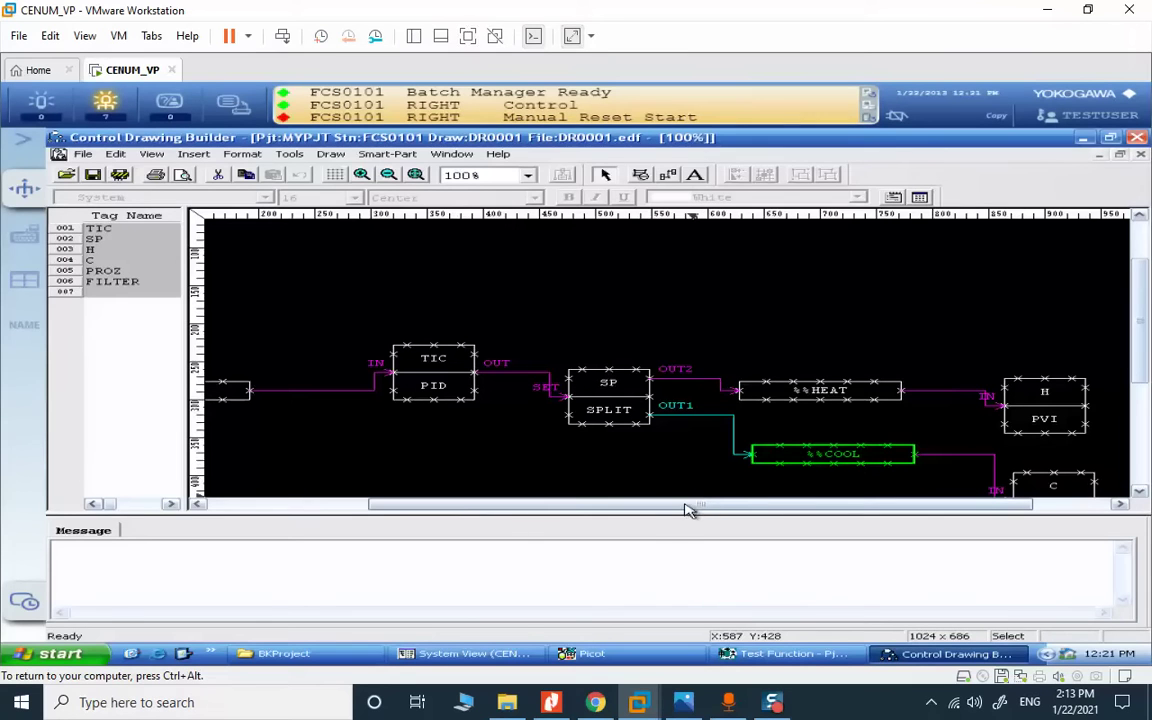
{"action": "left_click_drag", "start_coordinate": [689, 507], "coordinate": [673, 508]}
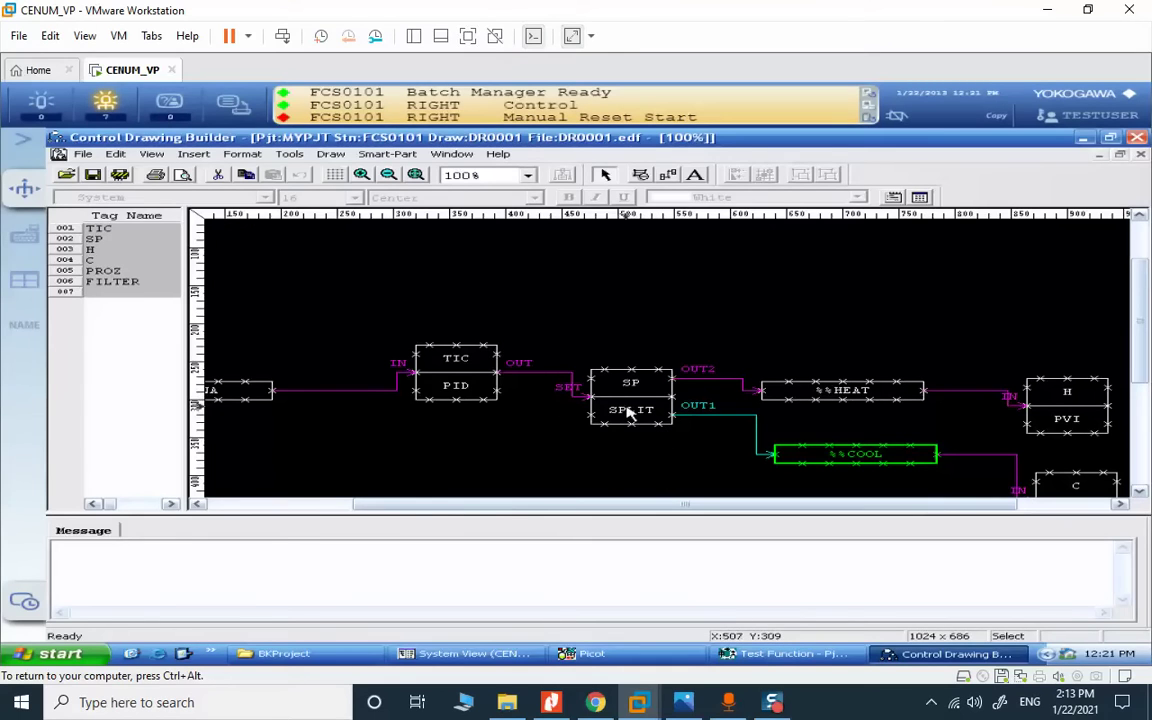
- Switch to the CENTUM VP function blocks reference PDF in Nitro Pro and find section 1.30, Control Signal Splitter Block (SPLIT)
{"action": "left_click", "coordinate": [551, 702]}
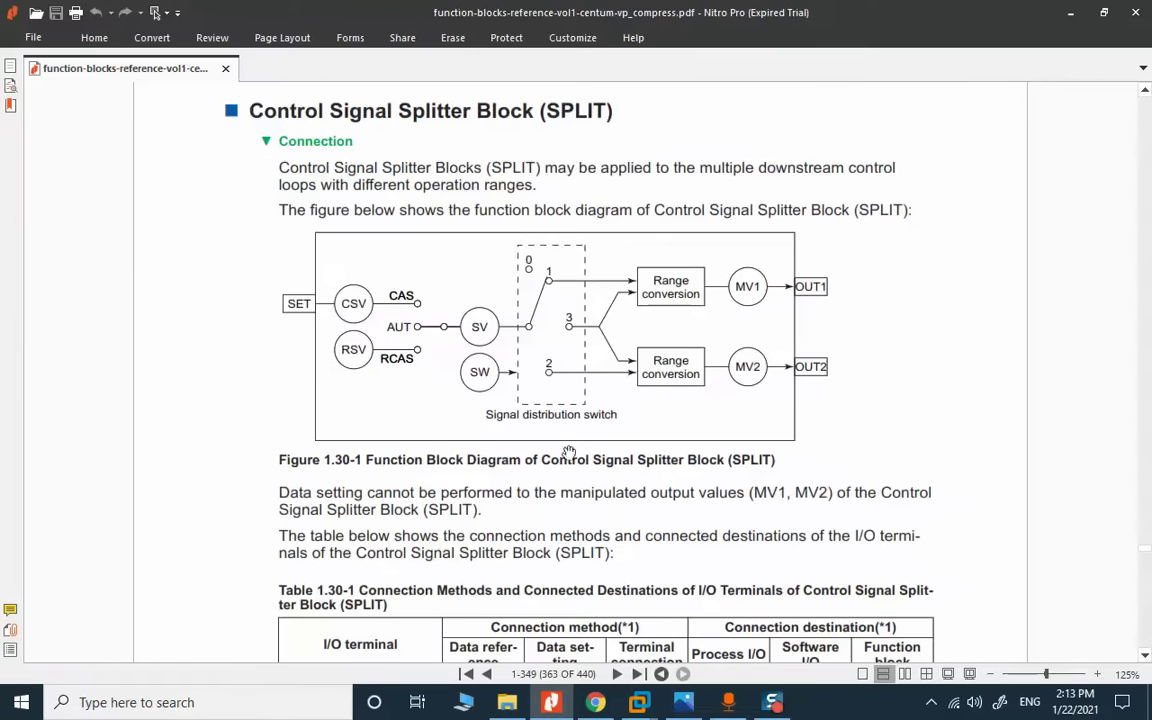
{"action": "scroll", "coordinate": [573, 441], "scroll_direction": "up", "scroll_amount": 1}
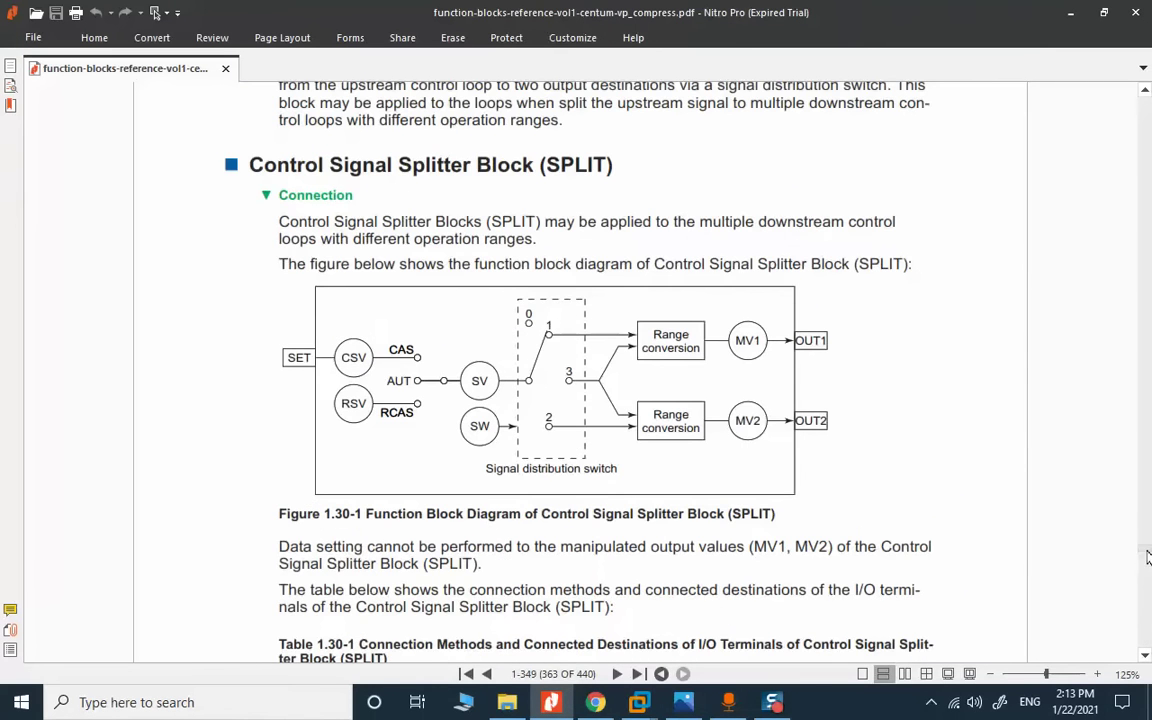
{"action": "left_click_drag", "start_coordinate": [1147, 557], "coordinate": [1030, 146]}
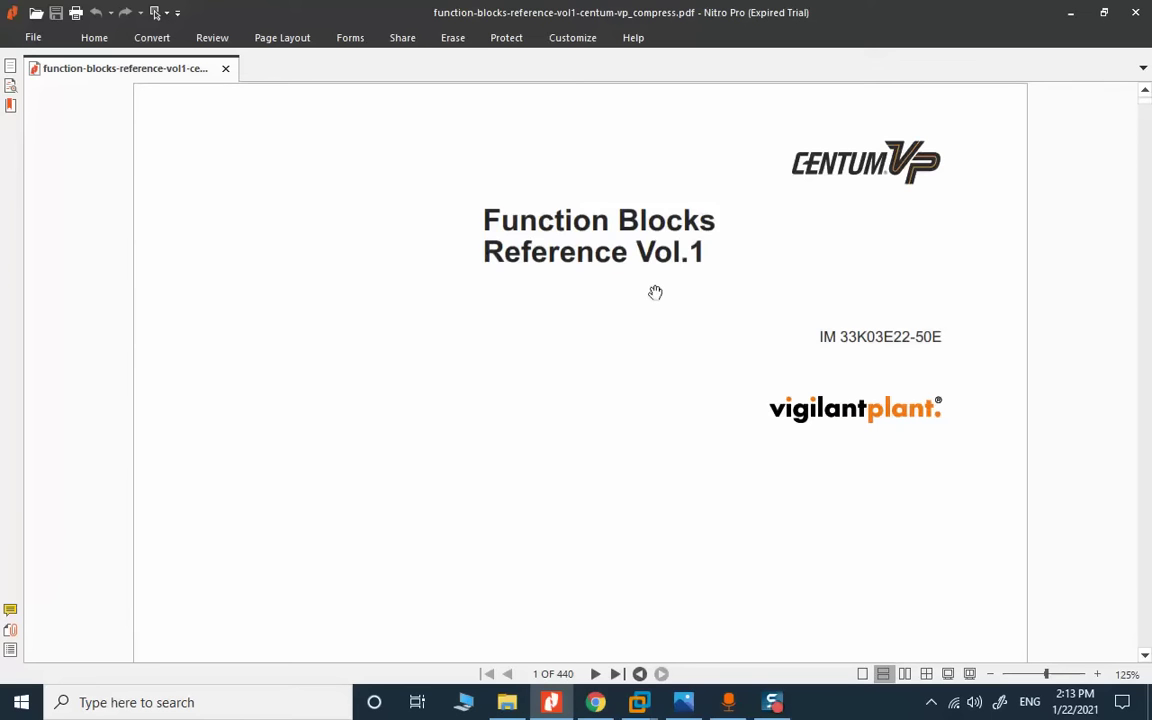
{"action": "scroll", "coordinate": [671, 280], "scroll_direction": "down", "scroll_amount": 5}
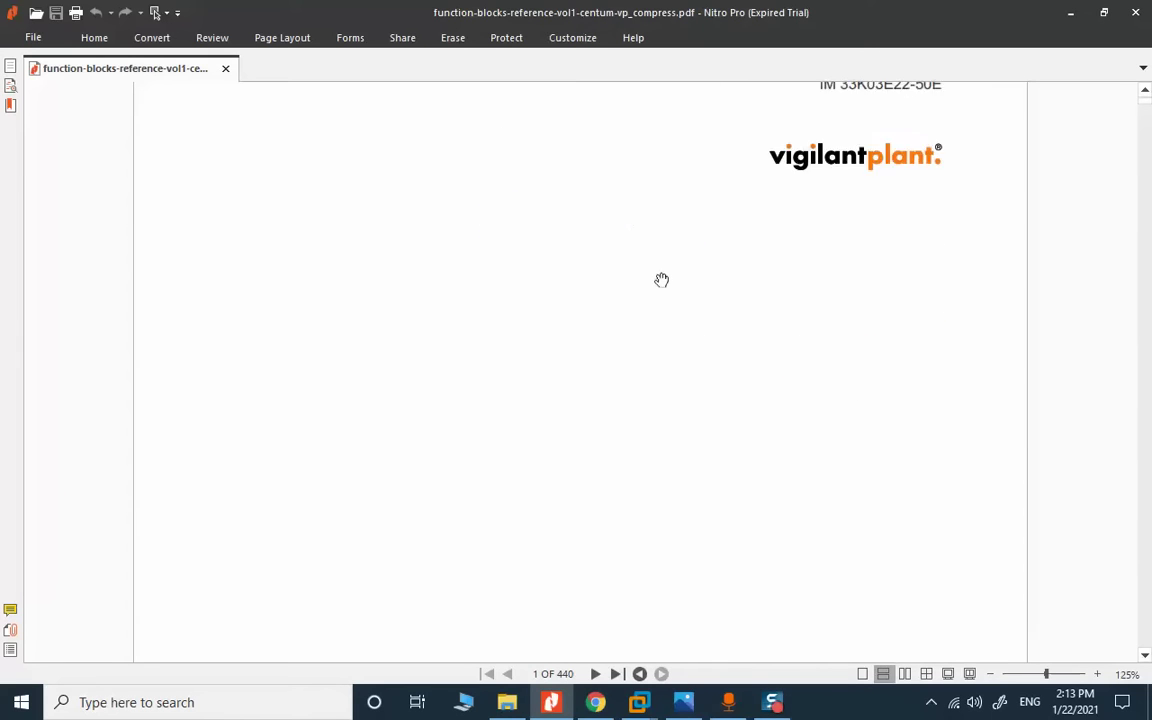
{"action": "scroll", "coordinate": [661, 280], "scroll_direction": "up", "scroll_amount": 4}
{"action": "scroll", "coordinate": [661, 280], "scroll_direction": "up", "scroll_amount": 1}
{"action": "scroll", "coordinate": [662, 284], "scroll_direction": "down", "scroll_amount": 3}
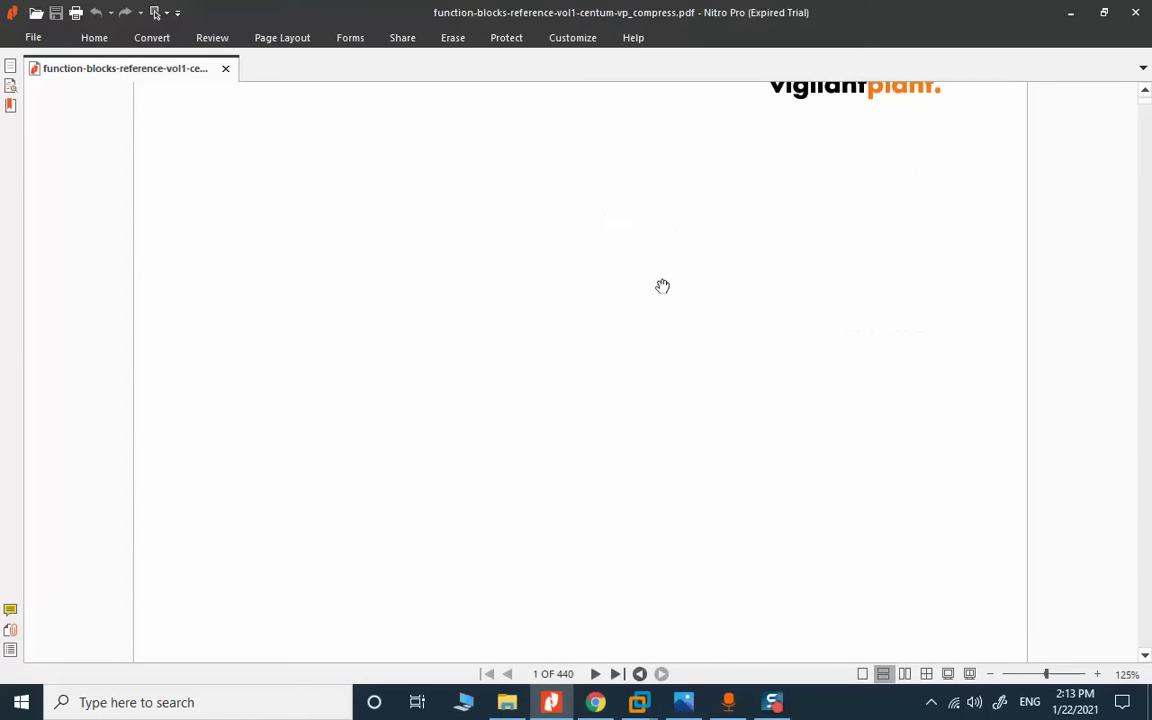
{"action": "key", "text": "ctrl+f"}
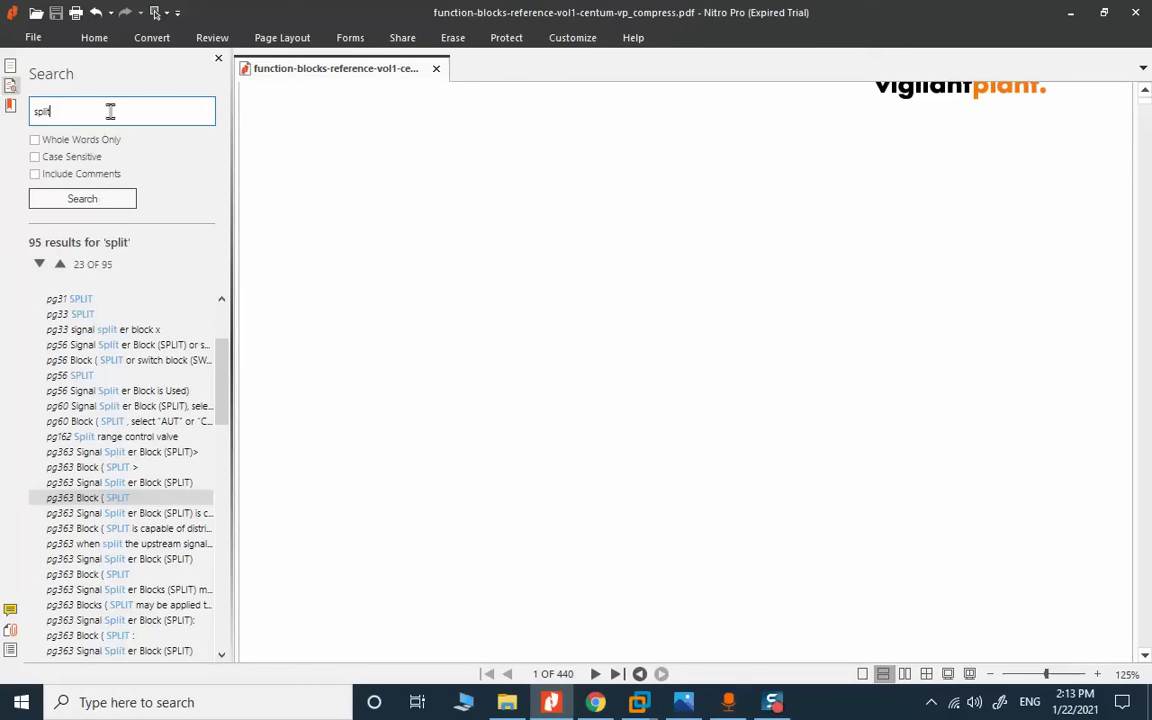
{"action": "left_click", "coordinate": [75, 483]}
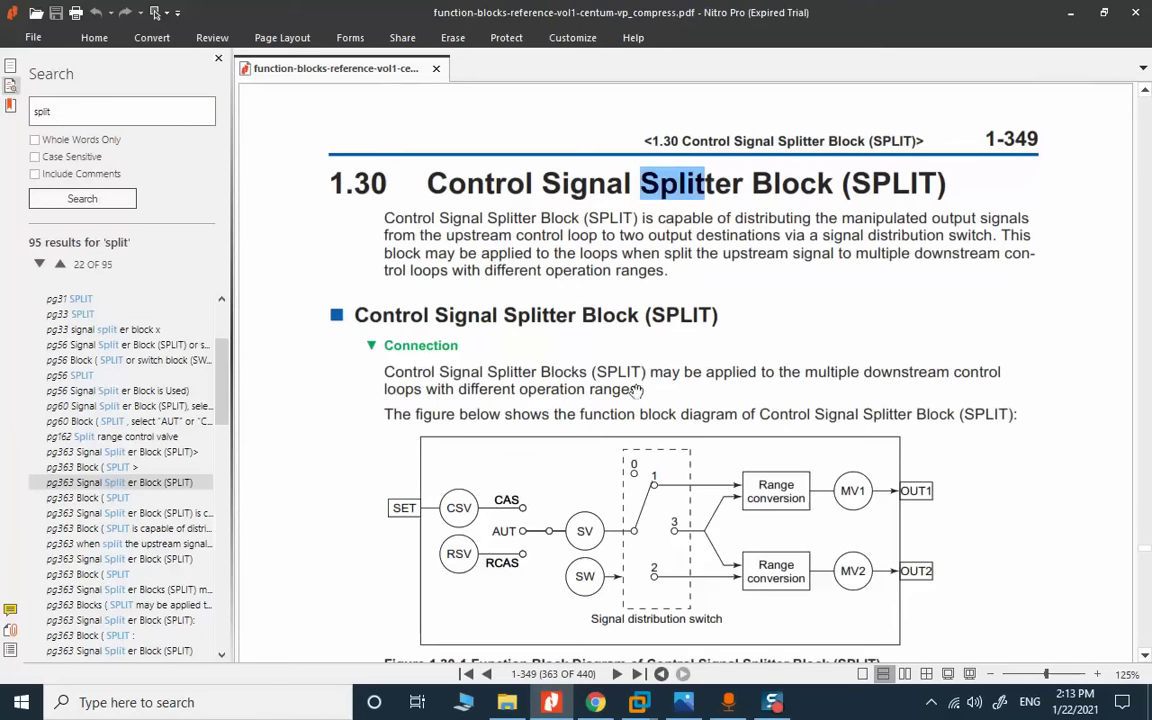
- Read the SPLIT block's diagram, its I/O terminal connection table, and the processing notes on page 1-350
{"action": "scroll", "coordinate": [628, 388], "scroll_direction": "down", "scroll_amount": 10}
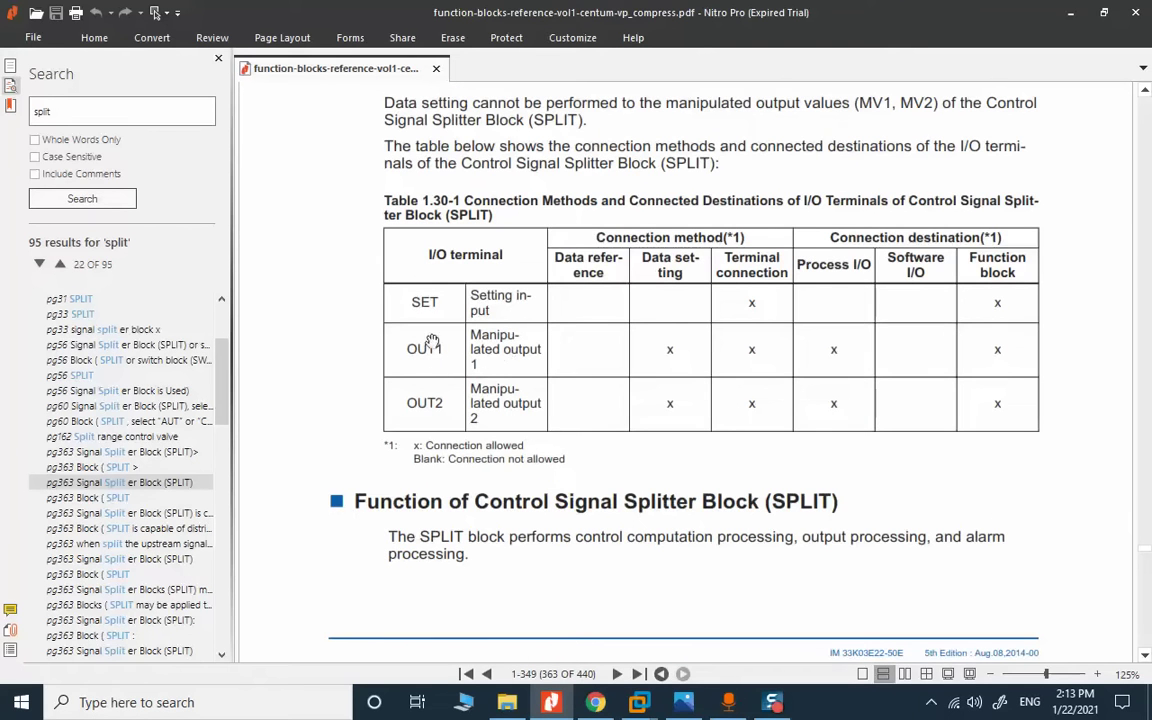
{"action": "scroll", "coordinate": [802, 391], "scroll_direction": "down", "scroll_amount": 18}
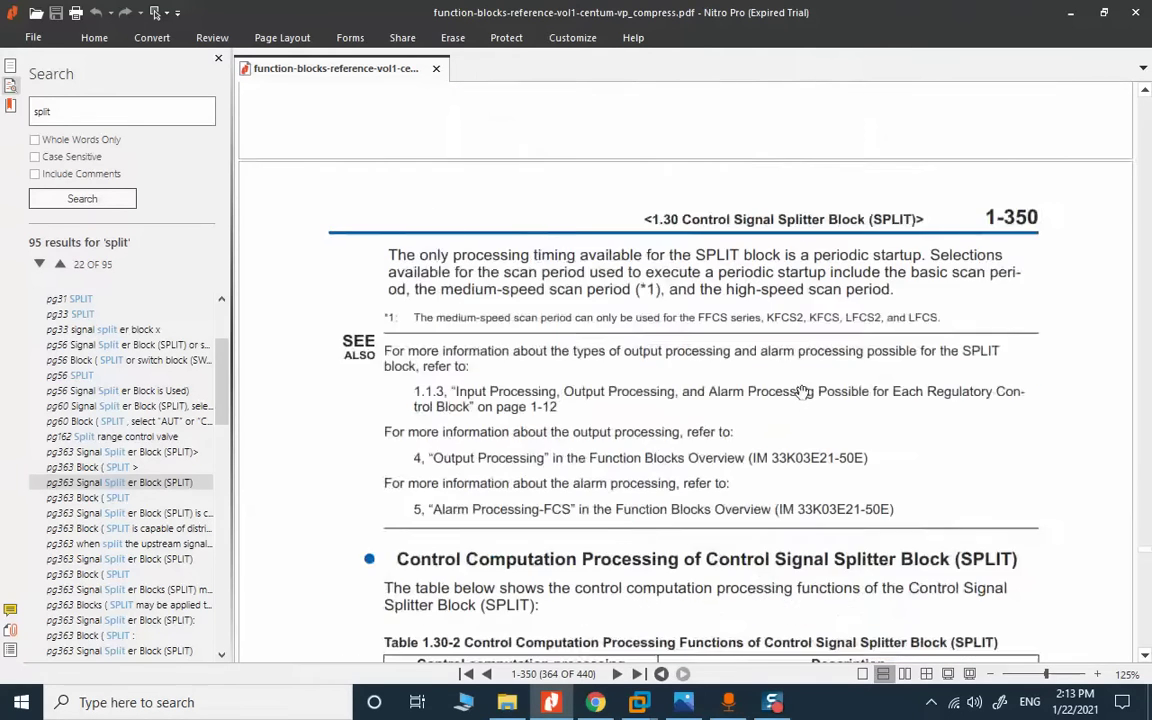
{"action": "scroll", "coordinate": [802, 391], "scroll_direction": "up", "scroll_amount": 10}
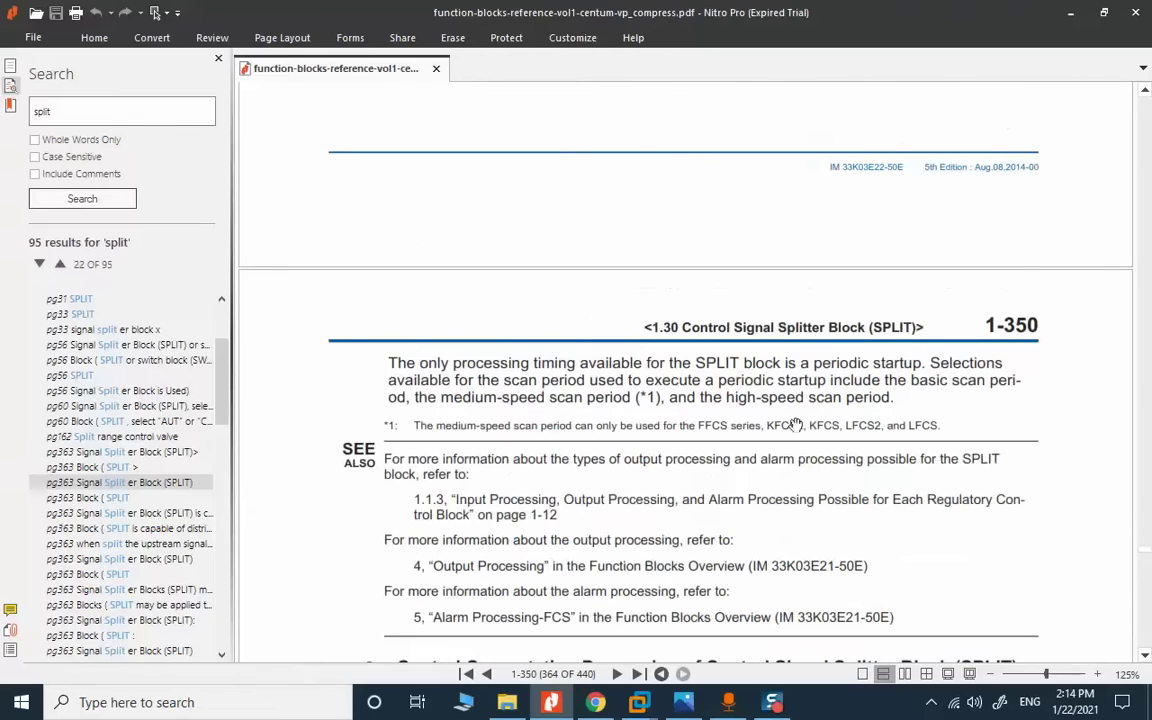
- Switch back to VMware Workstation and open FCS0101's drawing %DR0001S010101 from the plant overview to view the TIC and SP blocks
{"action": "mouse_move", "coordinate": [645, 705]}
{"action": "left_click", "coordinate": [650, 560]}
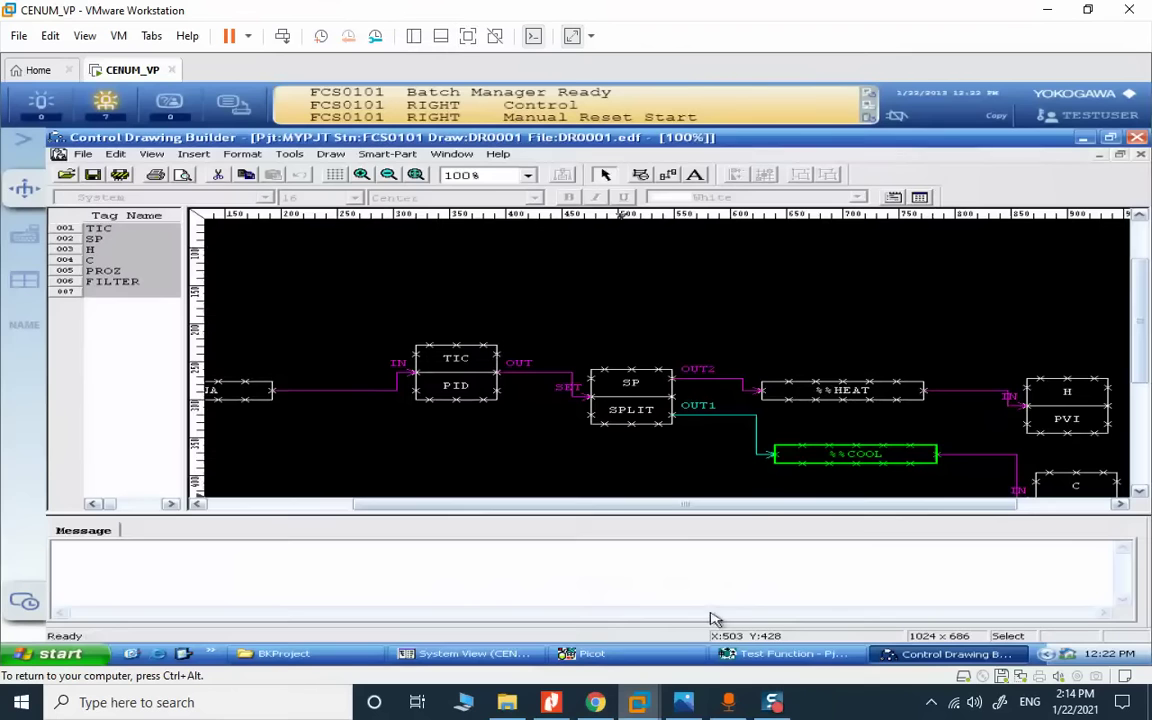
{"action": "left_click", "coordinate": [882, 334]}
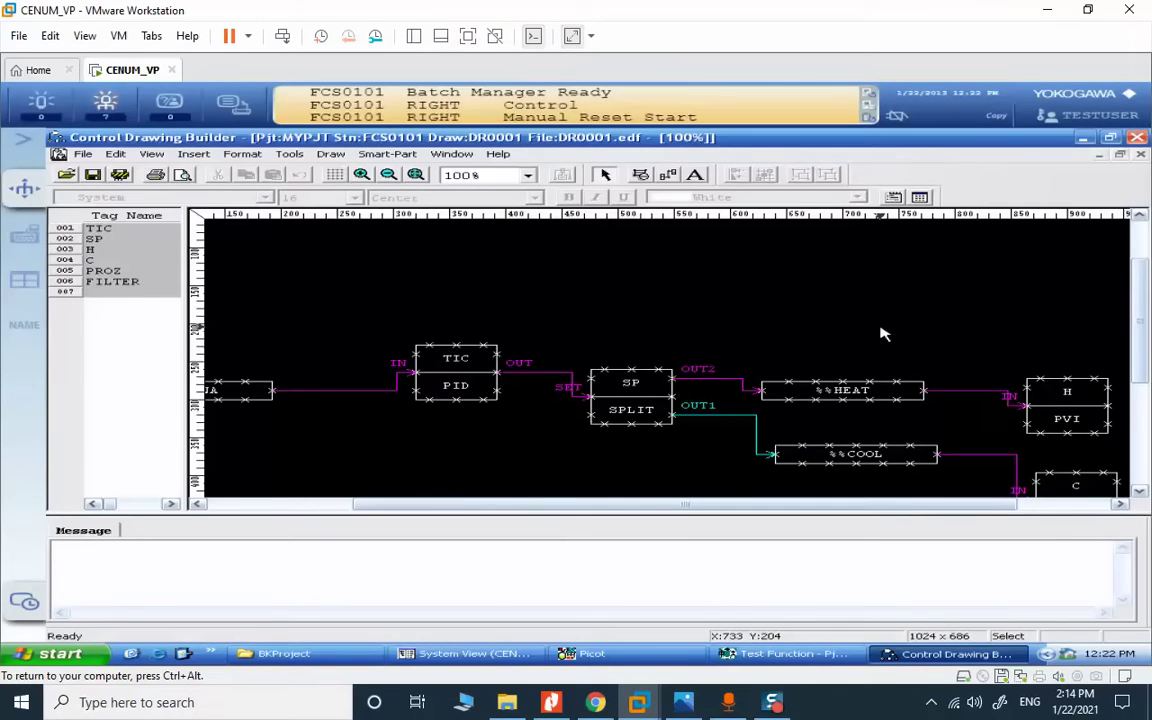
{"action": "left_click", "coordinate": [25, 188]}
{"action": "left_click", "coordinate": [306, 189]}
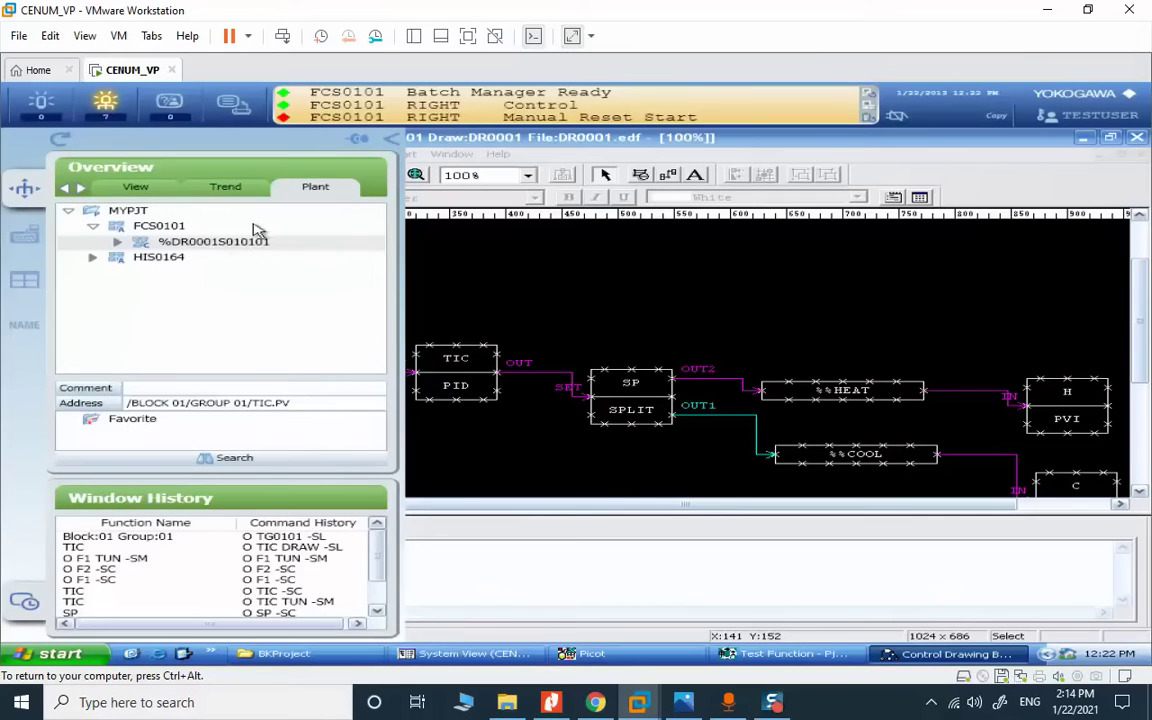
{"action": "double_click", "coordinate": [252, 234]}
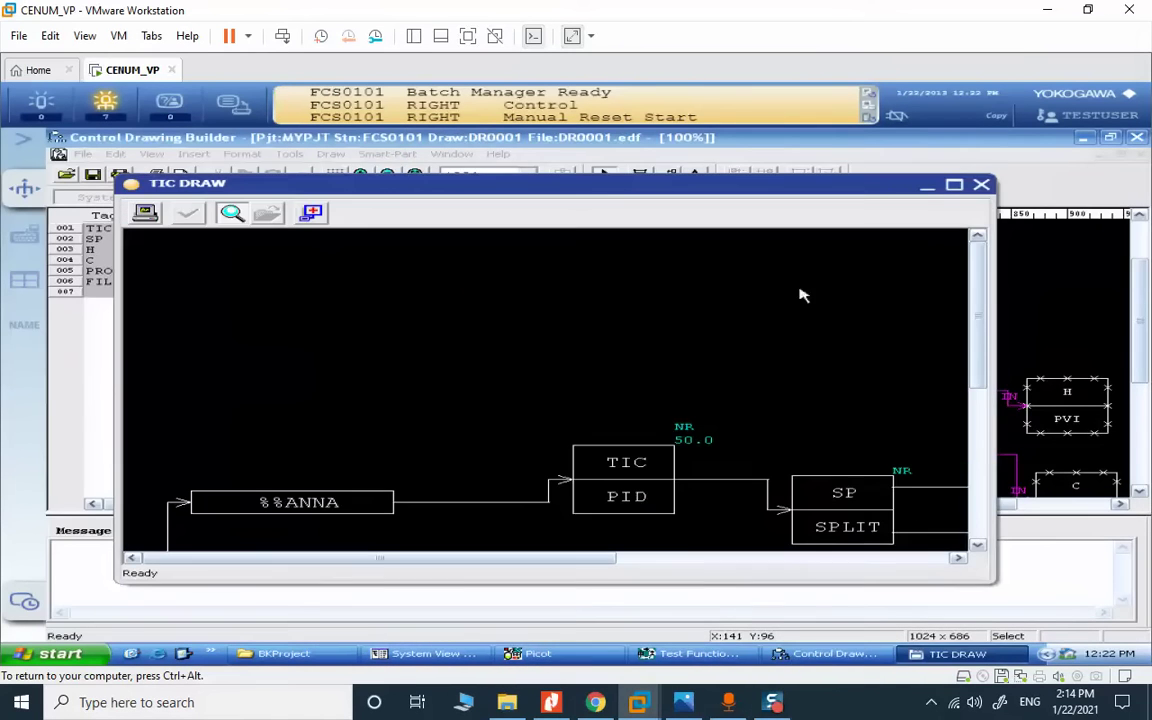
{"action": "left_click_drag", "start_coordinate": [594, 562], "coordinate": [728, 558]}
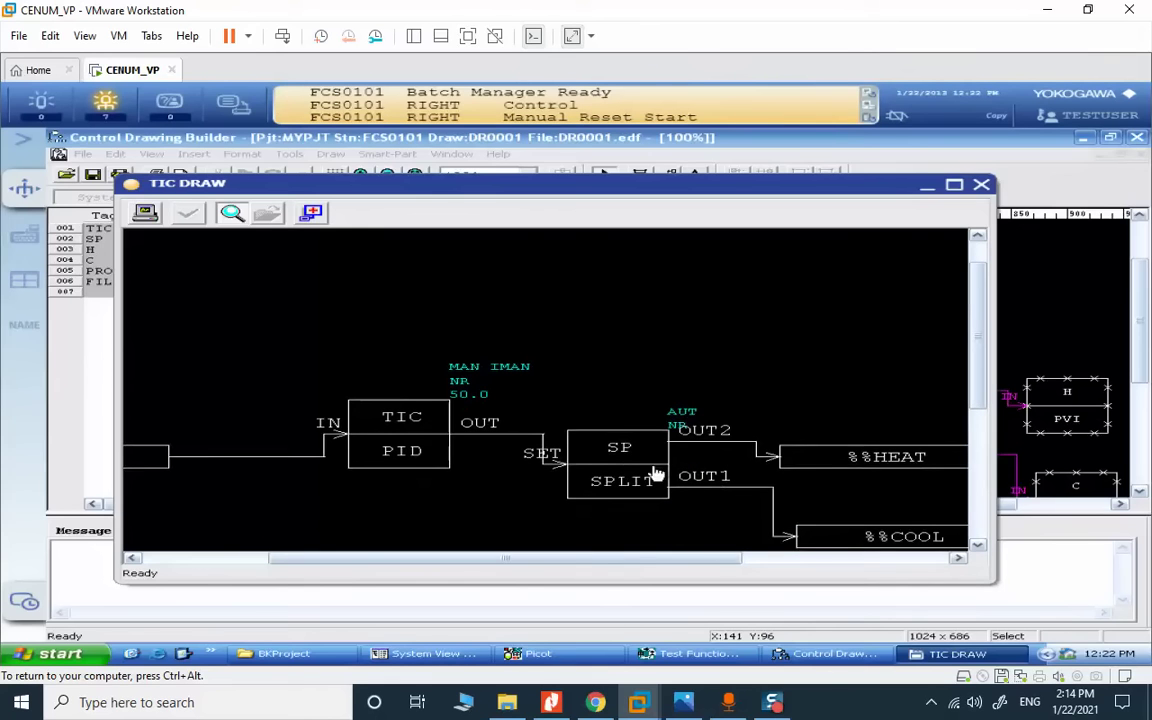
- Set the SP splitter block to CAS mode from its faceplate and close the faceplate
{"action": "left_click", "coordinate": [633, 463]}
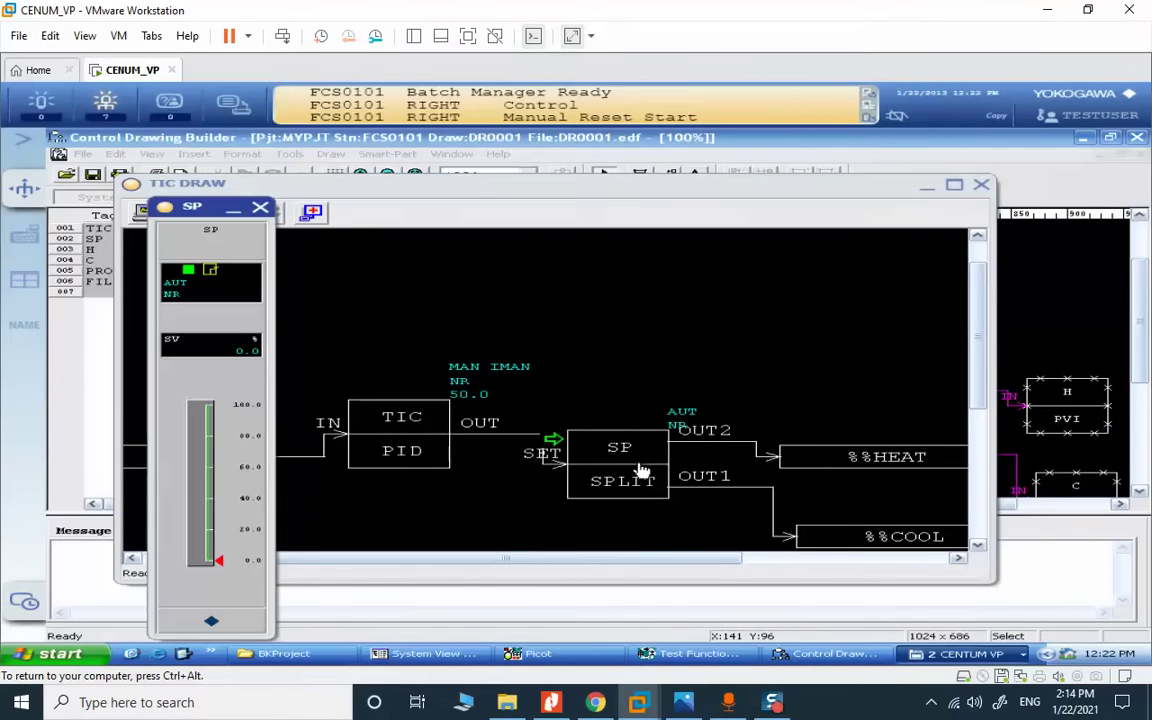
{"action": "left_click", "coordinate": [203, 285]}
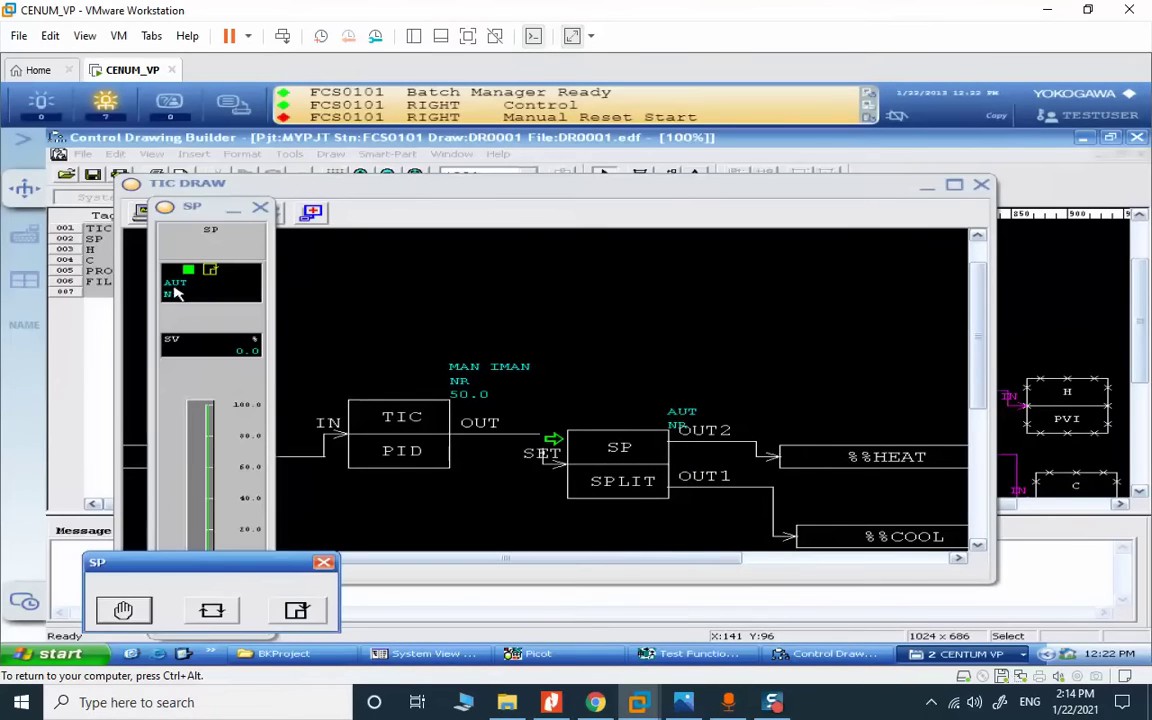
{"action": "left_click", "coordinate": [211, 610]}
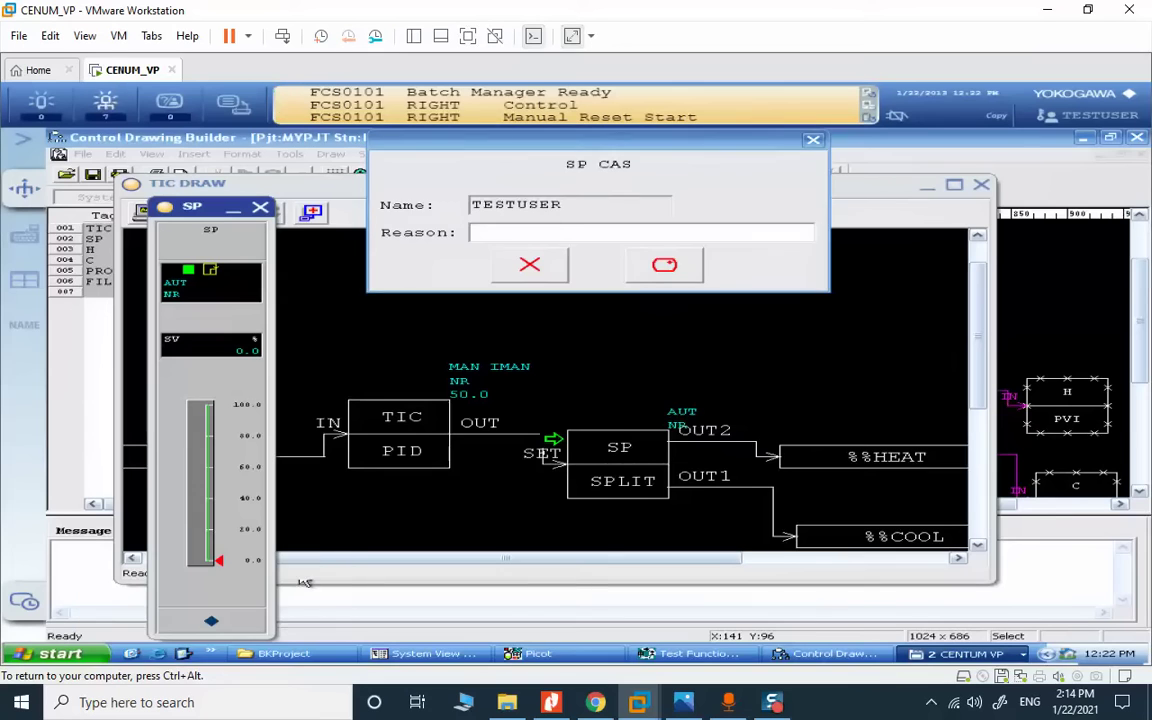
{"action": "left_click", "coordinate": [642, 270]}
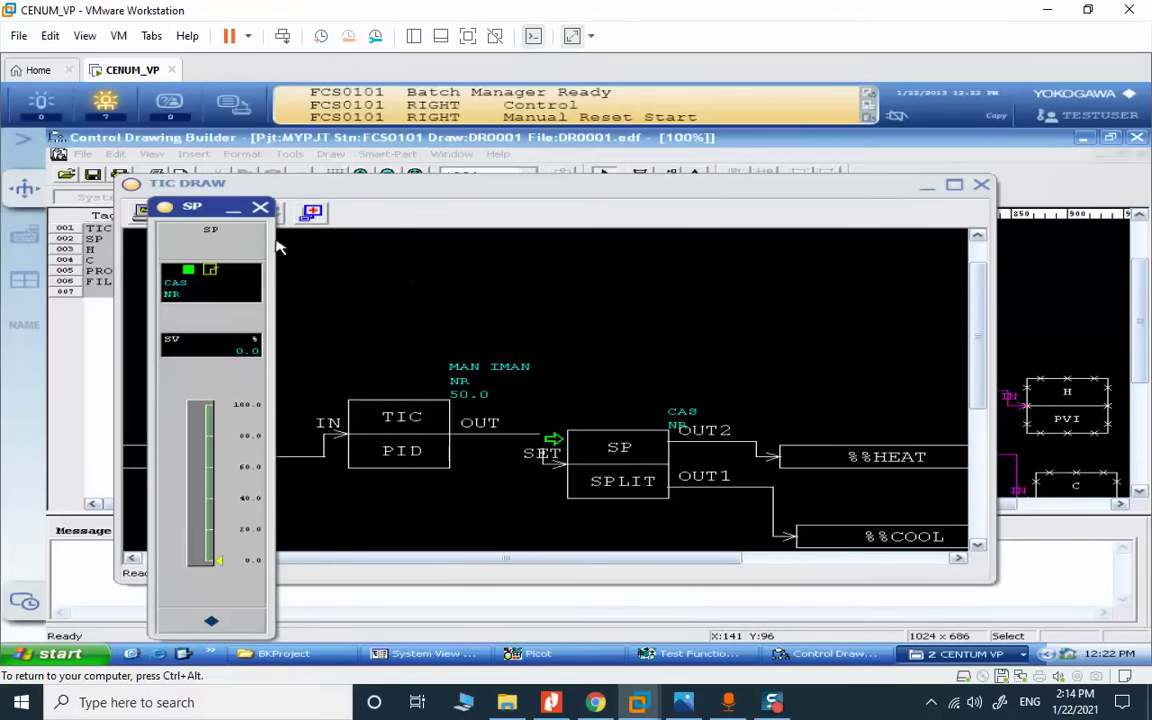
{"action": "left_click", "coordinate": [260, 210]}
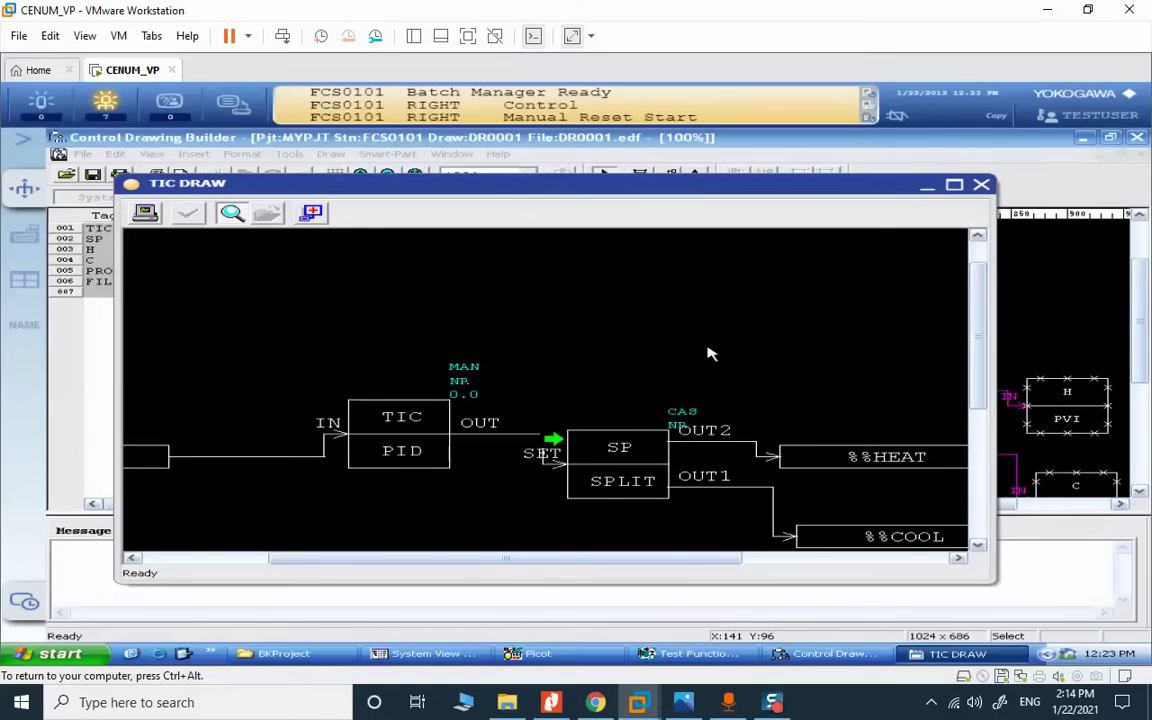
- Reopen the SP faceplate and set the splitter block to AUT mode
{"action": "left_click", "coordinate": [649, 450]}
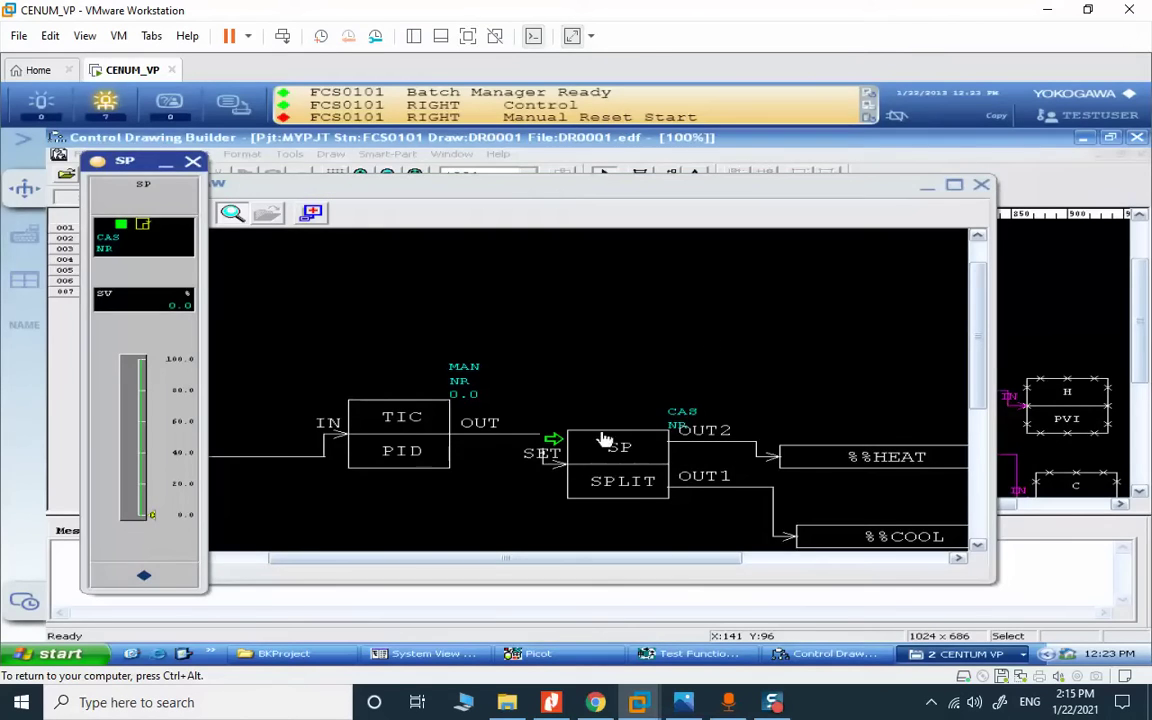
{"action": "left_click", "coordinate": [110, 242]}
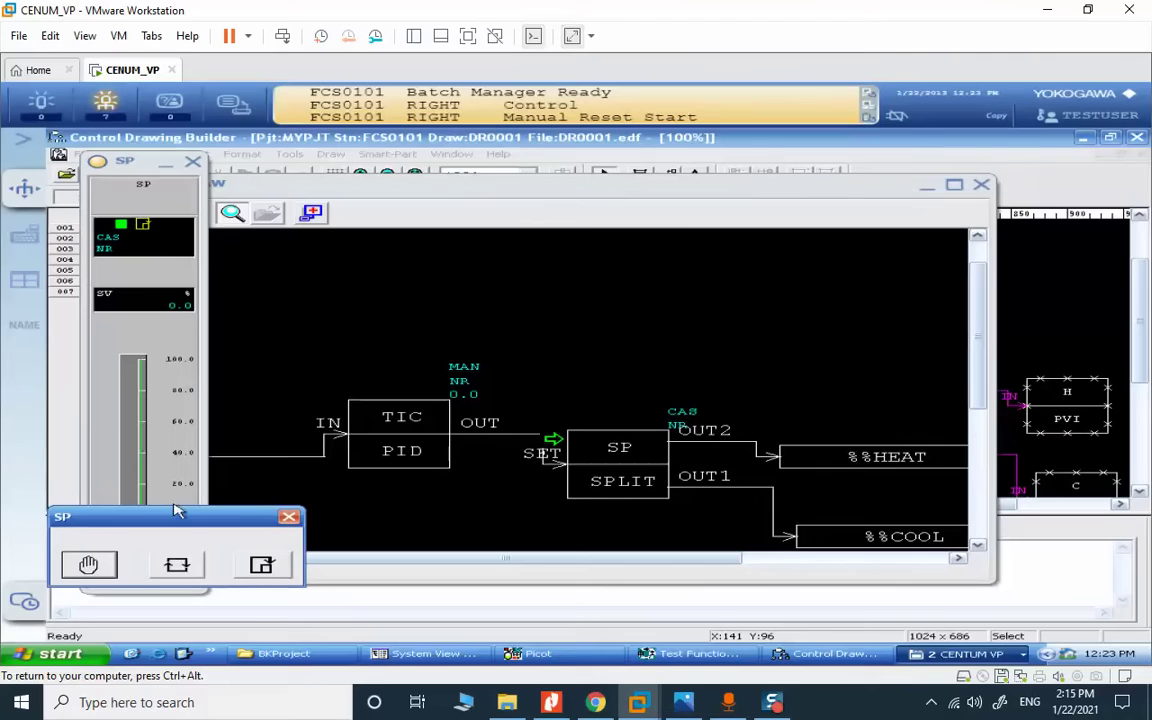
{"action": "left_click", "coordinate": [176, 563]}
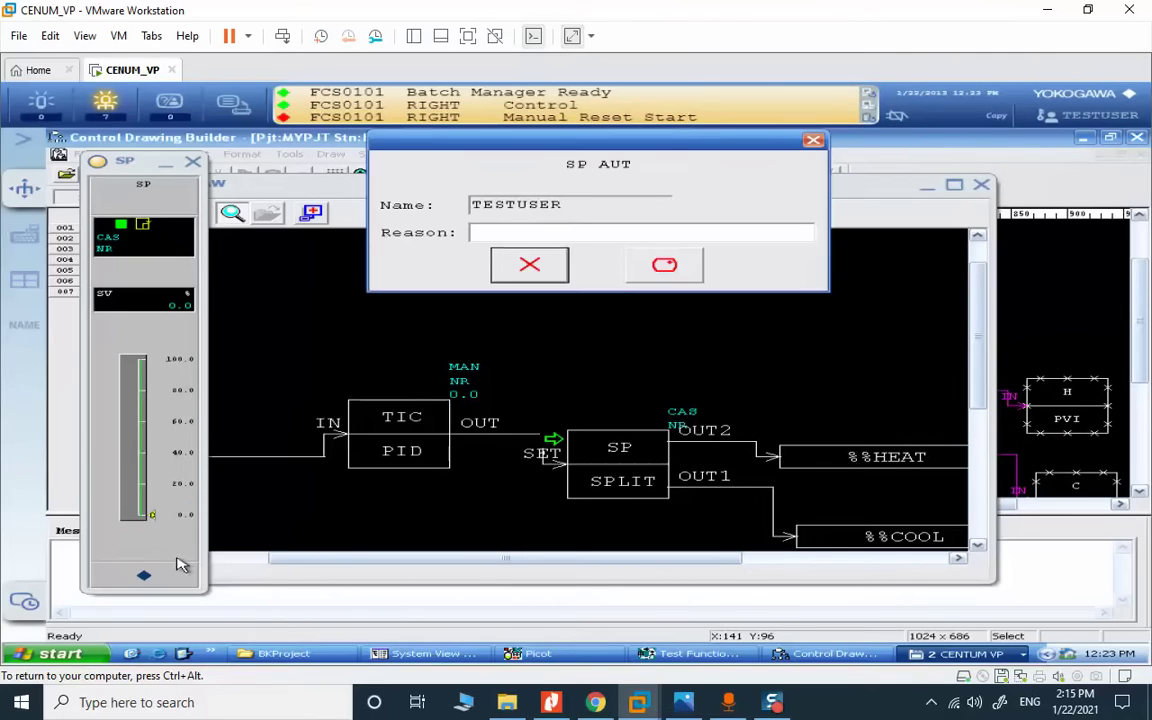
{"action": "left_click", "coordinate": [662, 265]}
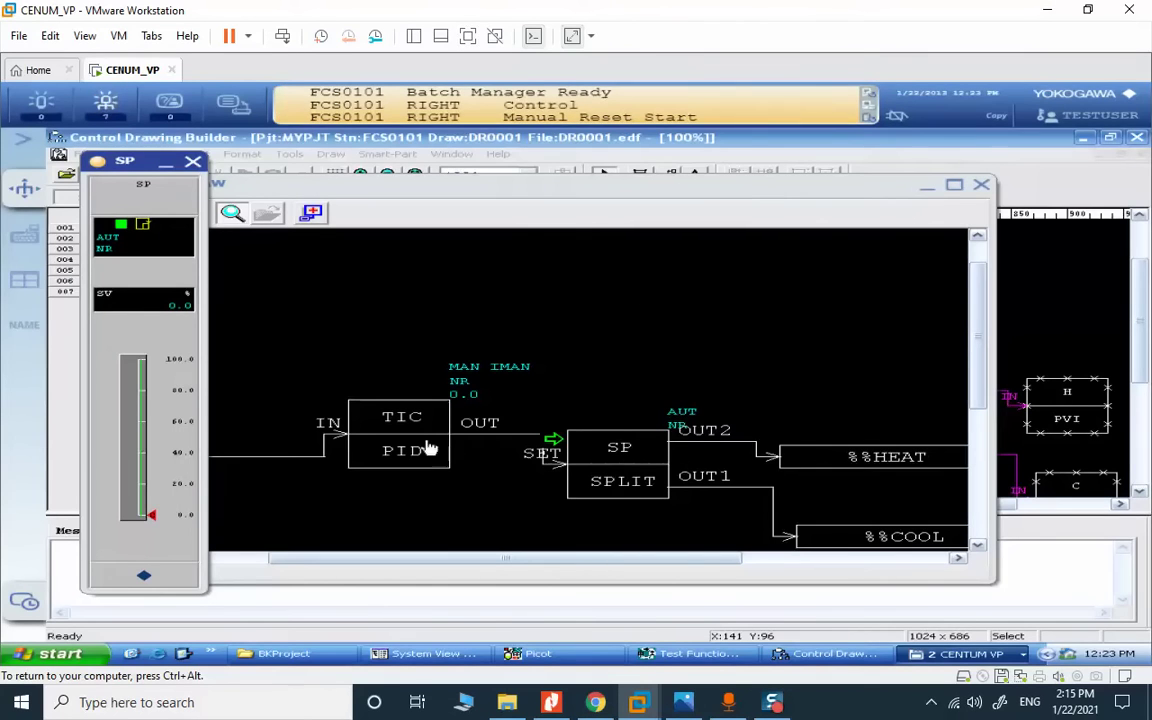
- Set the SP splitter block to CAS mode from its open faceplate and close the faceplate
{"action": "left_click", "coordinate": [110, 240]}
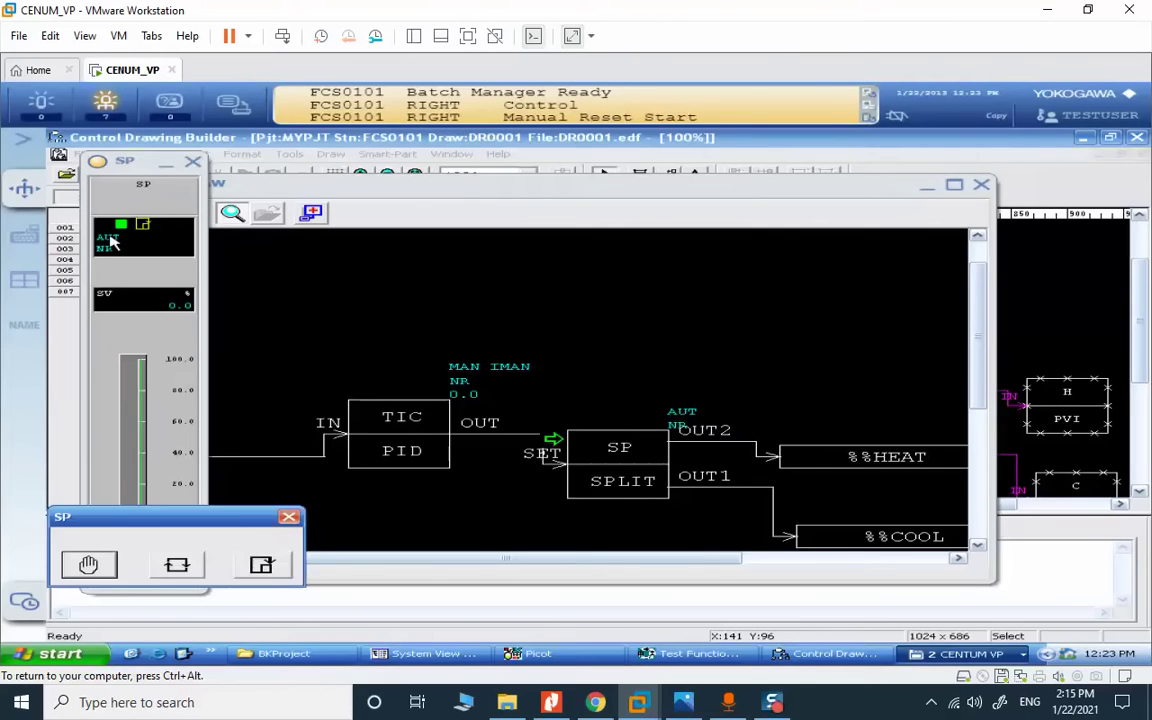
{"action": "left_click", "coordinate": [260, 566]}
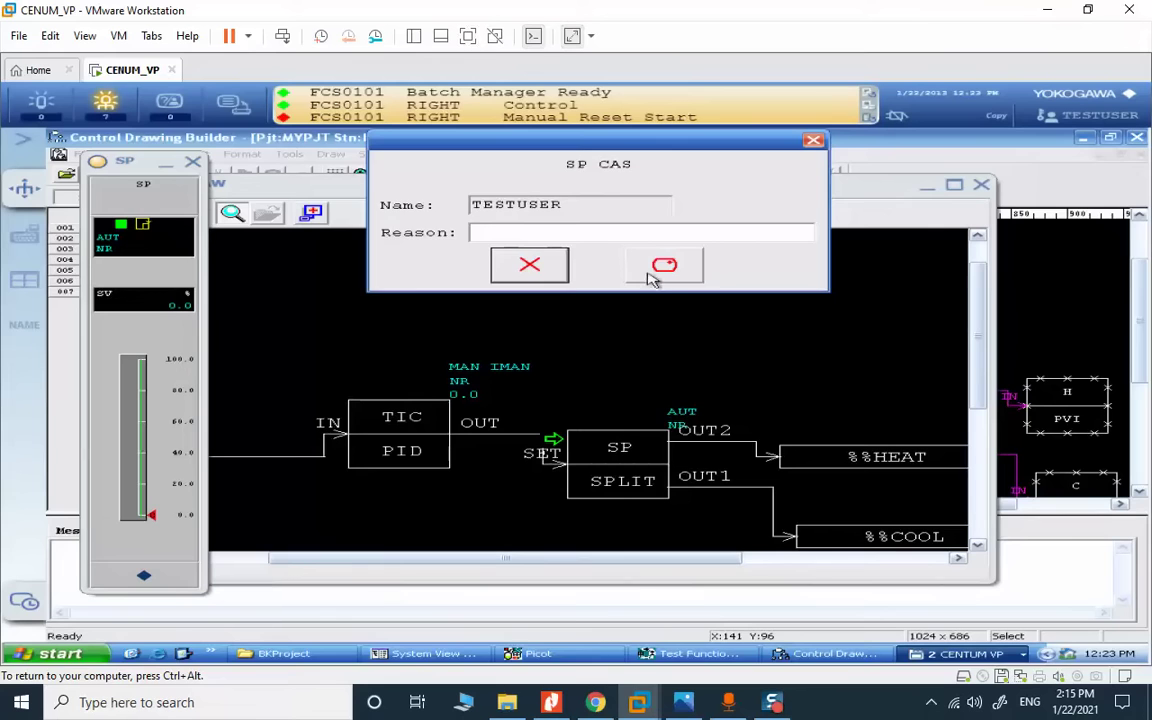
{"action": "left_click", "coordinate": [651, 279]}
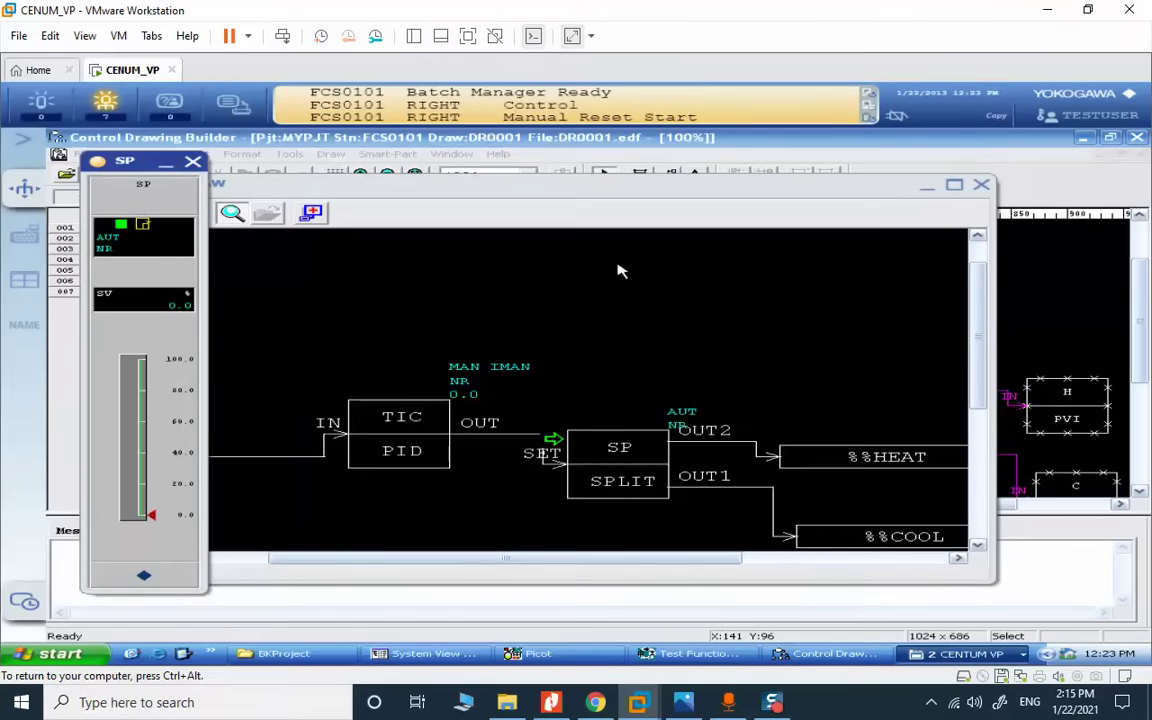
{"action": "left_click", "coordinate": [194, 165]}
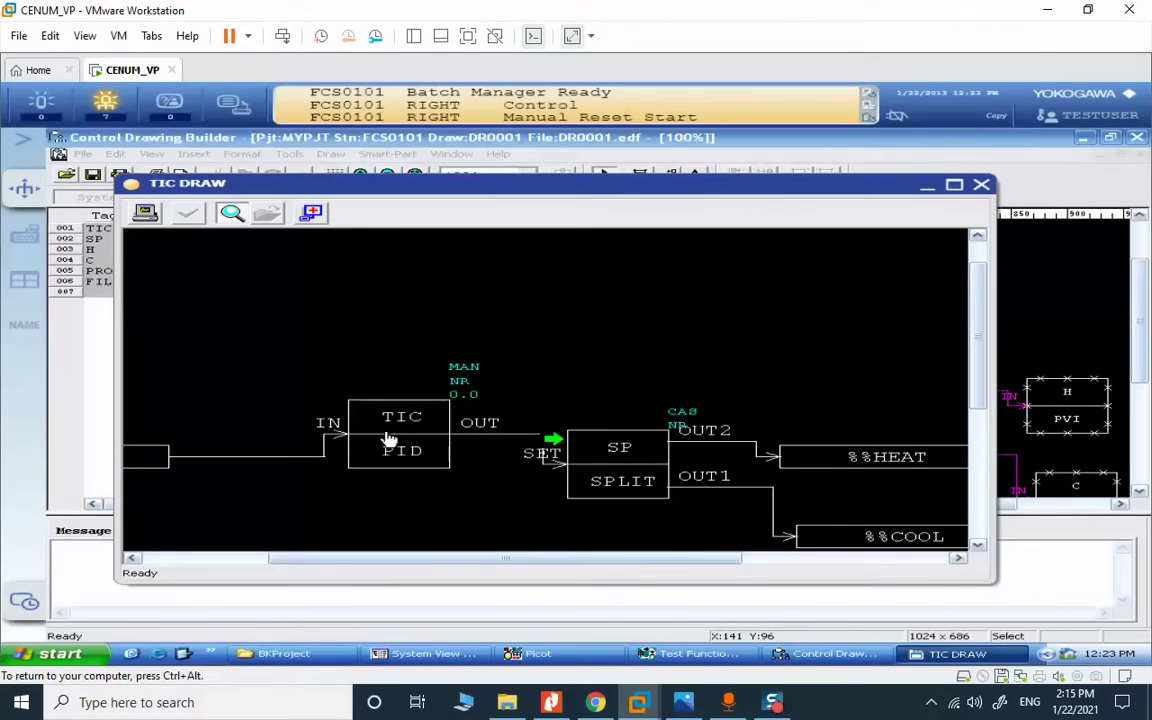
- Set the TIC controller to AUT mode from its faceplate and close the faceplate
{"action": "left_click", "coordinate": [390, 428]}
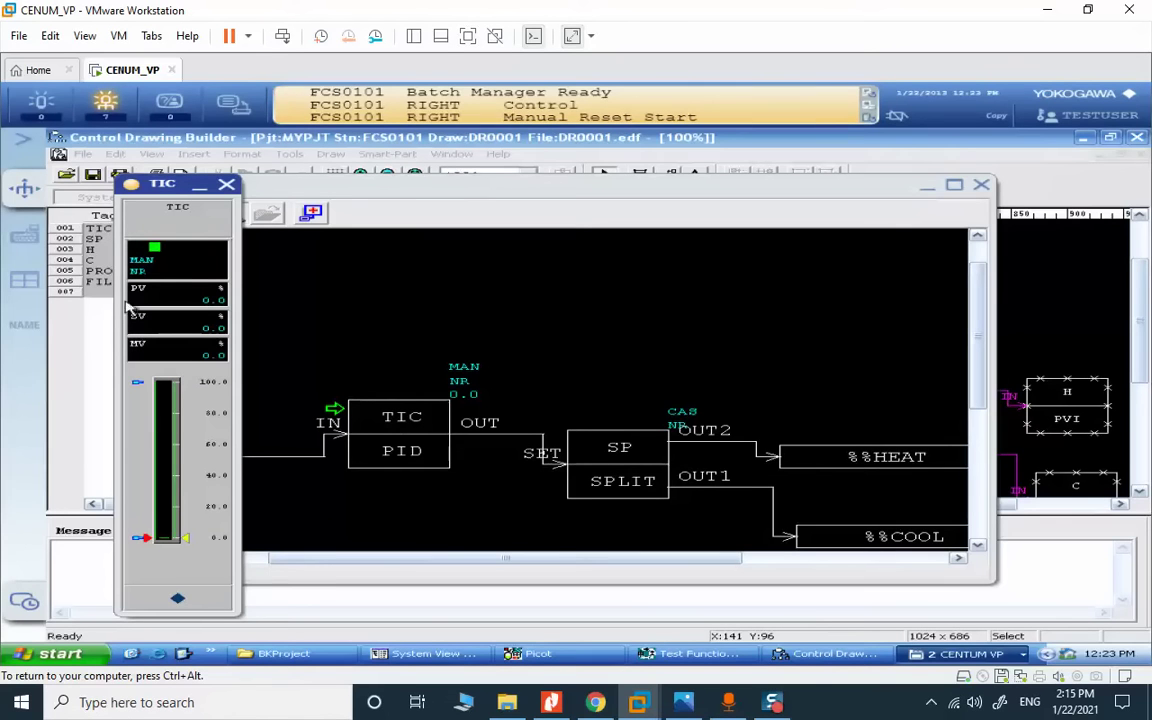
{"action": "left_click", "coordinate": [143, 260]}
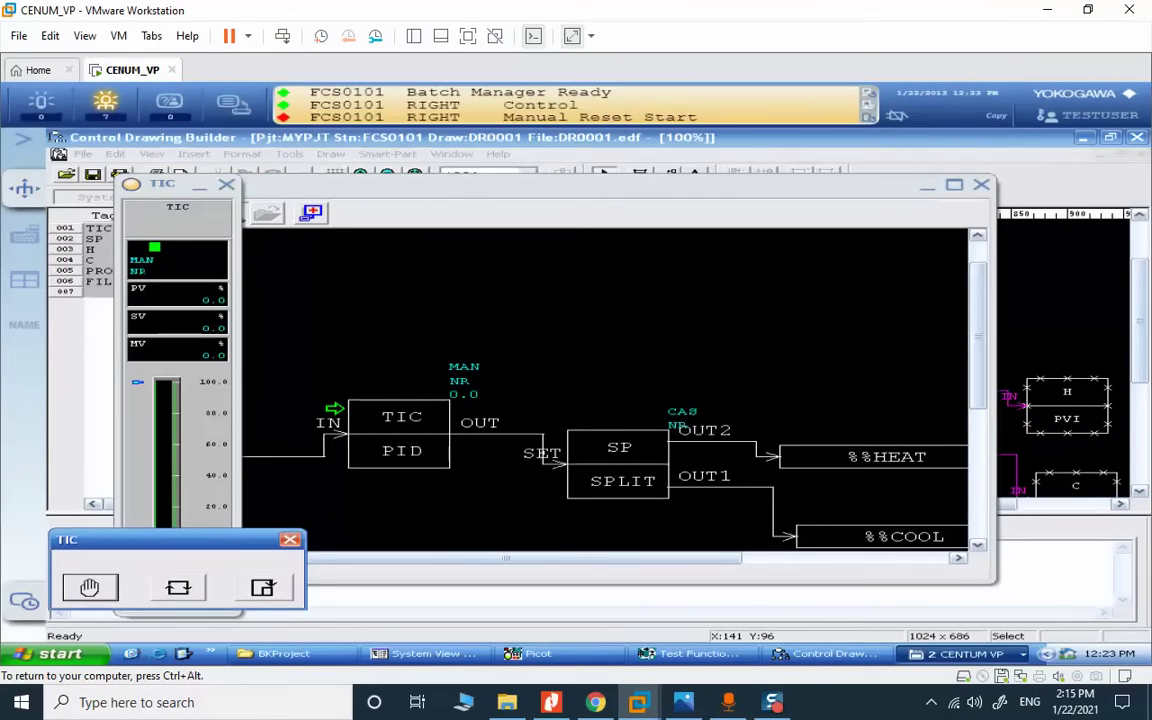
{"action": "left_click", "coordinate": [177, 588]}
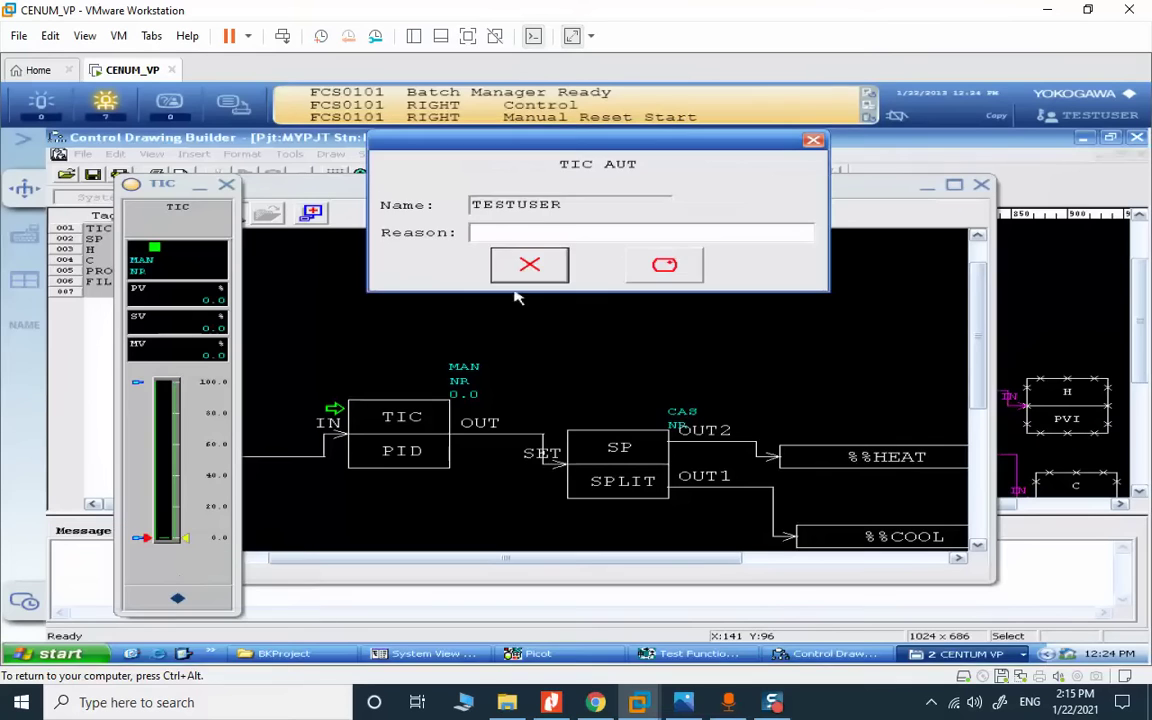
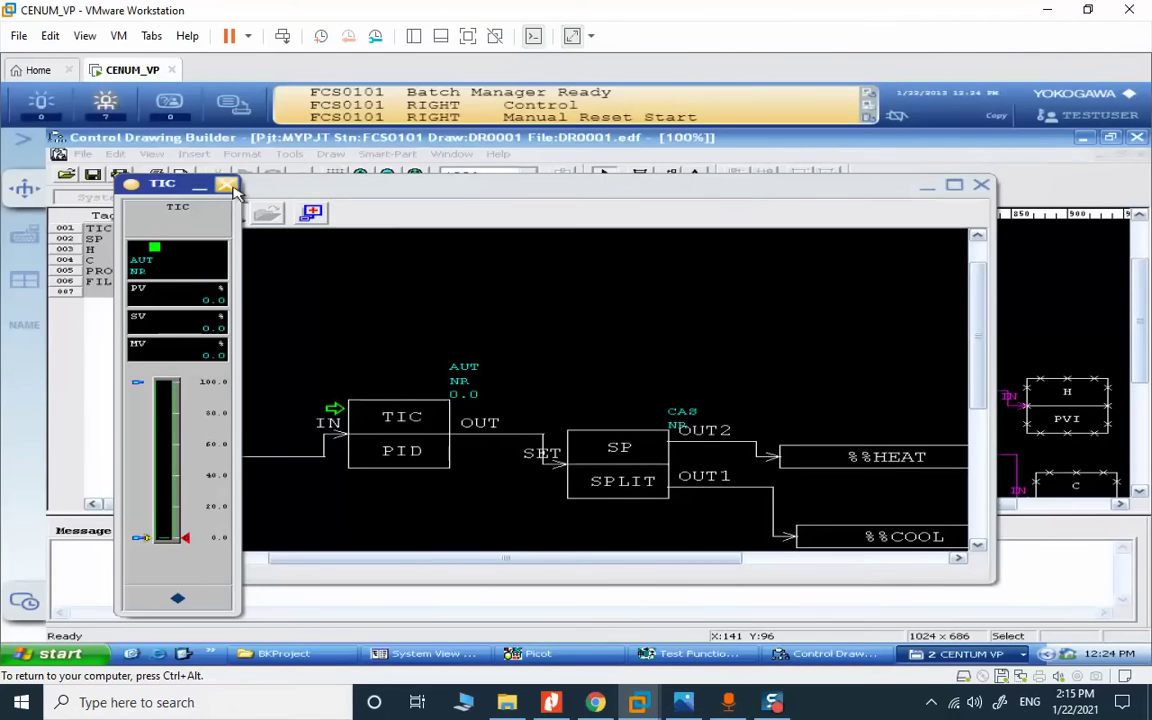
{"action": "left_click", "coordinate": [229, 187]}
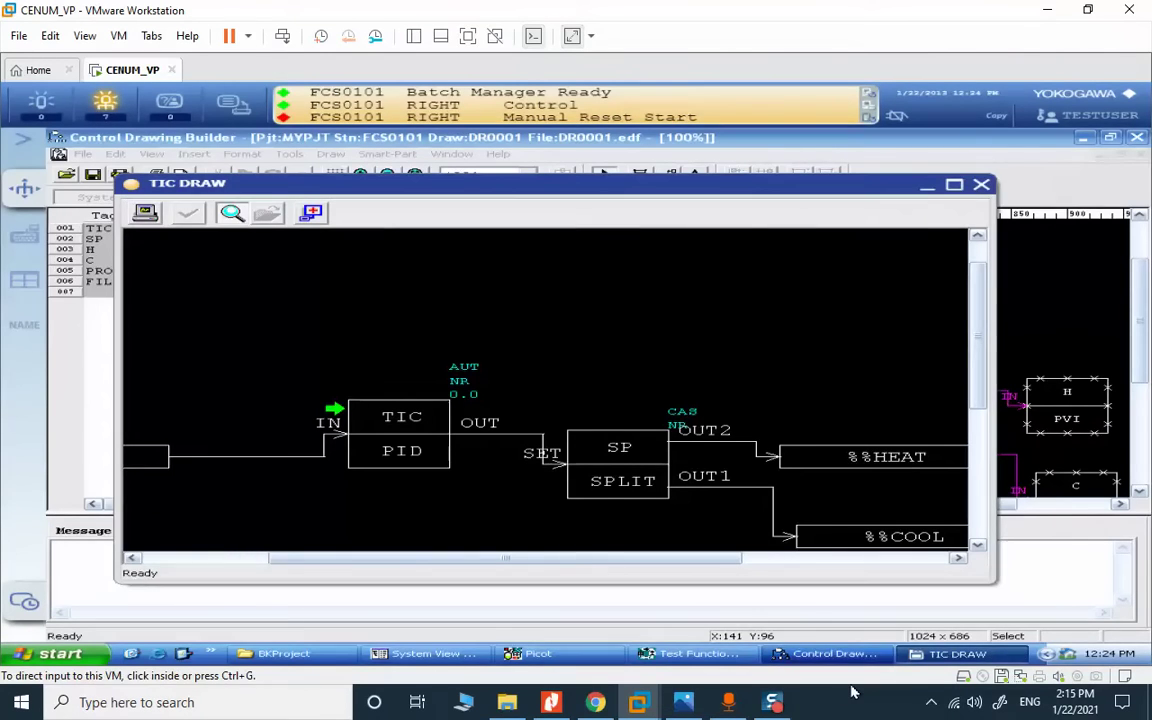
- Reopen the TIC faceplate, set the controller's set value (SV) to 100%, and close the data entry dialog
{"action": "left_click", "coordinate": [957, 653]}
{"action": "left_click", "coordinate": [820, 573]}
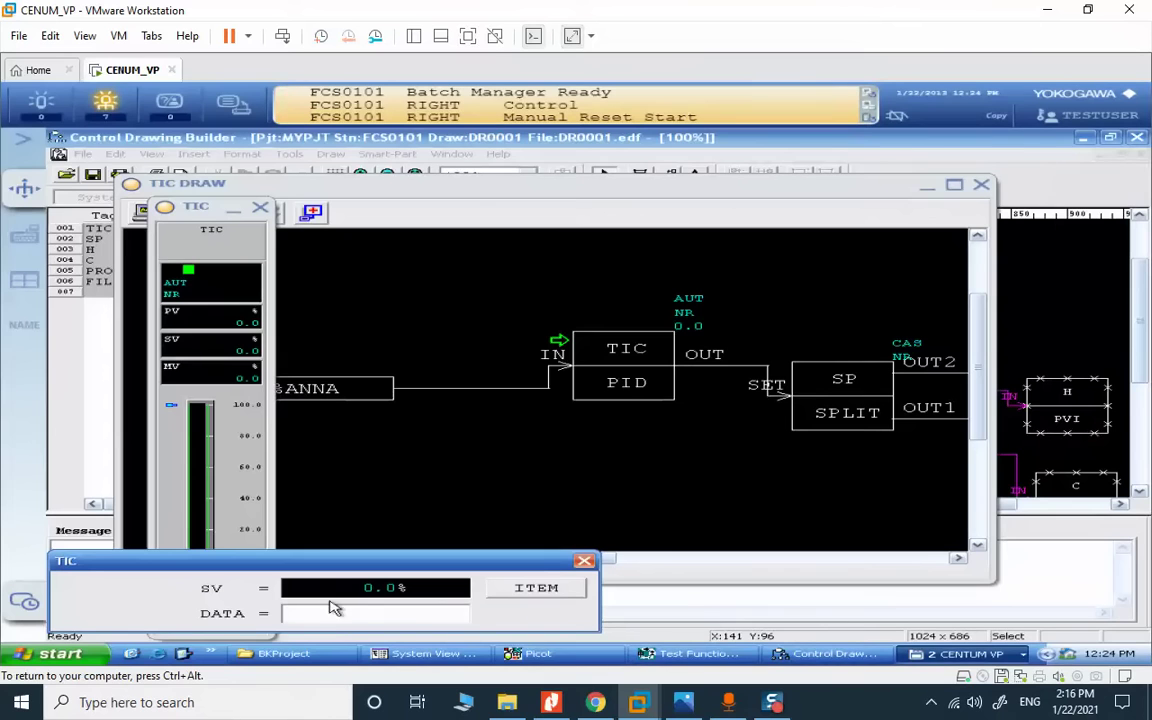
{"action": "left_click", "coordinate": [323, 614]}
{"action": "key", "text": "Return"}
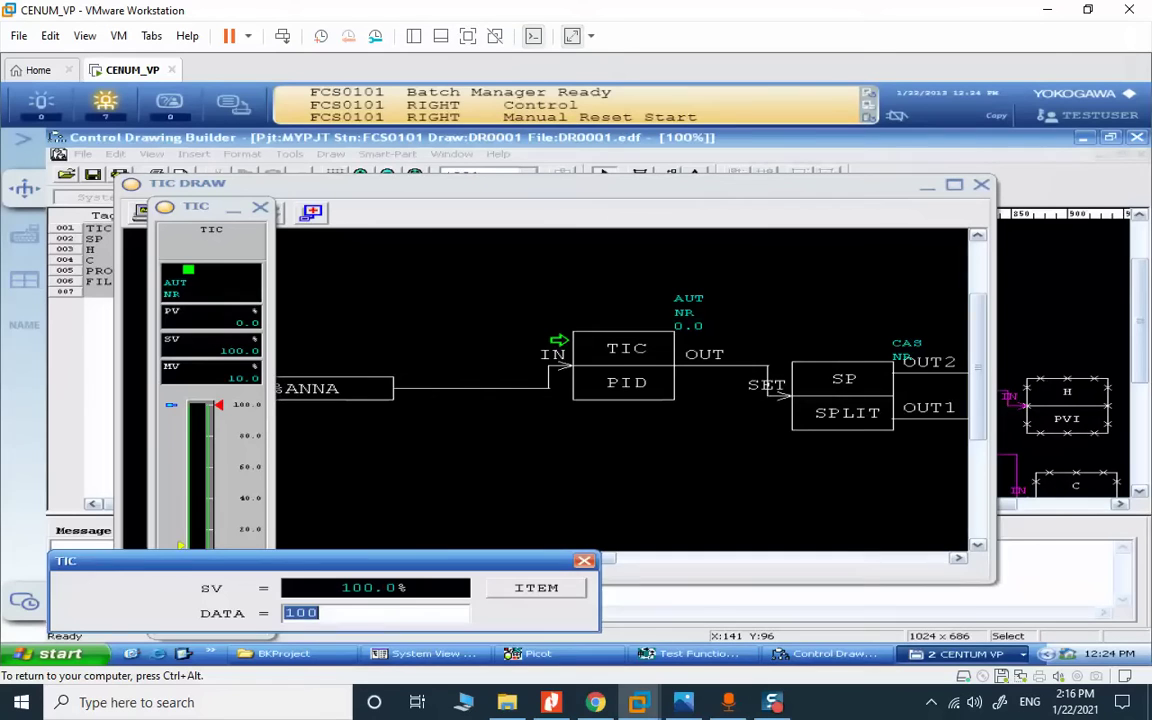
{"action": "left_click", "coordinate": [584, 560]}
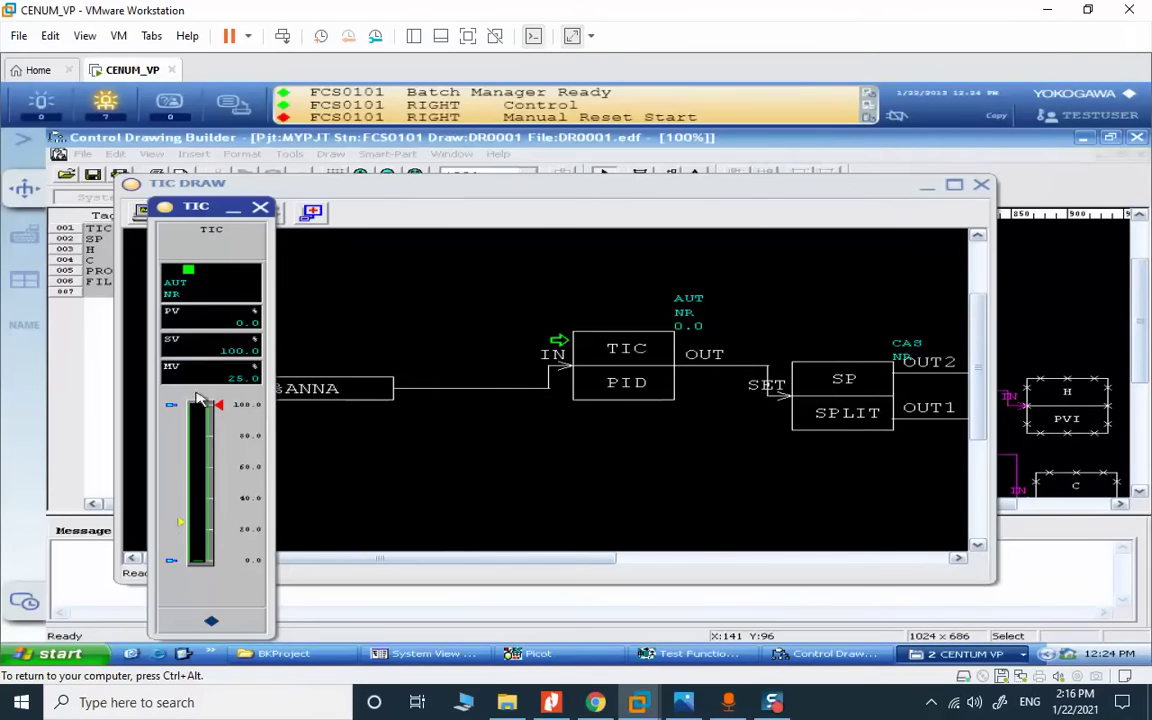
- Bring the H and C indicator blocks into view in TIC DRAW and set TIC's SV to 90%
{"action": "left_click_drag", "start_coordinate": [473, 566], "coordinate": [845, 533]}
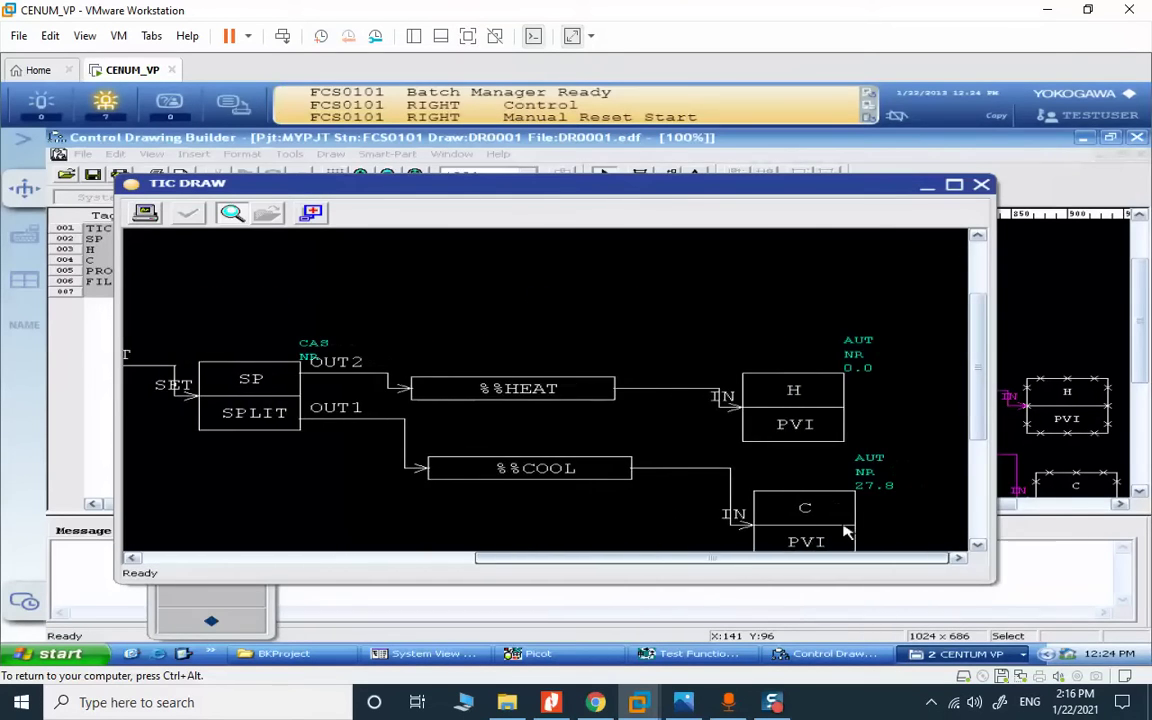
{"action": "left_click", "coordinate": [250, 602]}
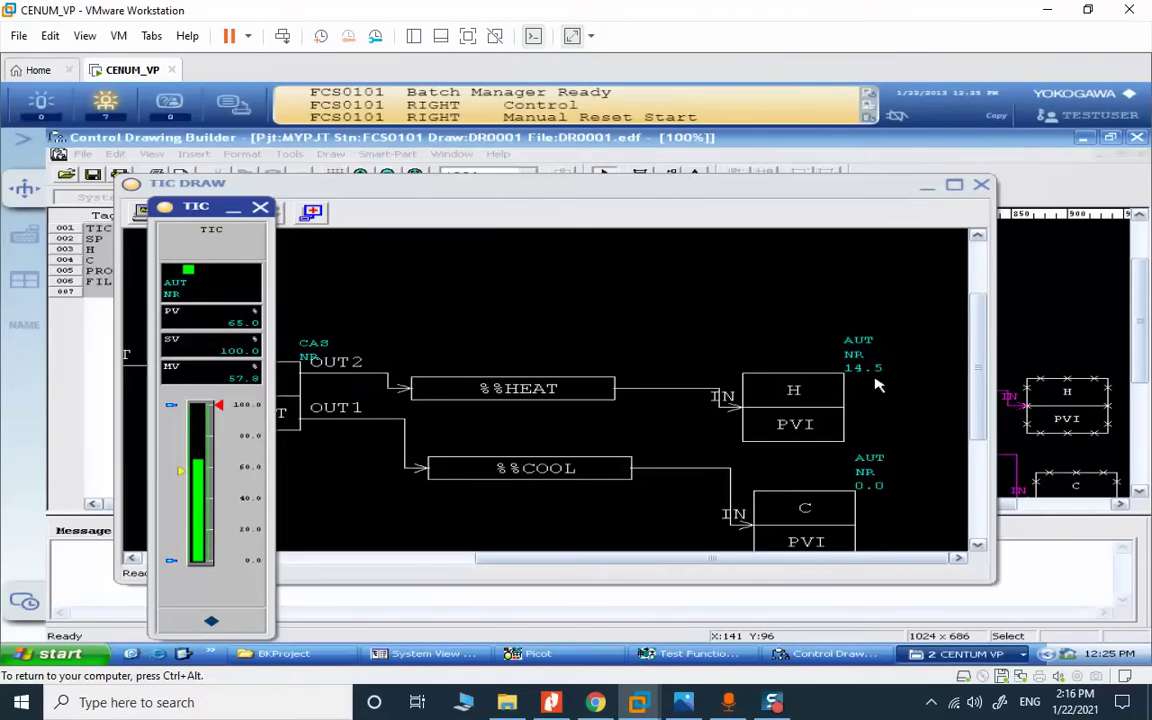
{"action": "left_click", "coordinate": [218, 358]}
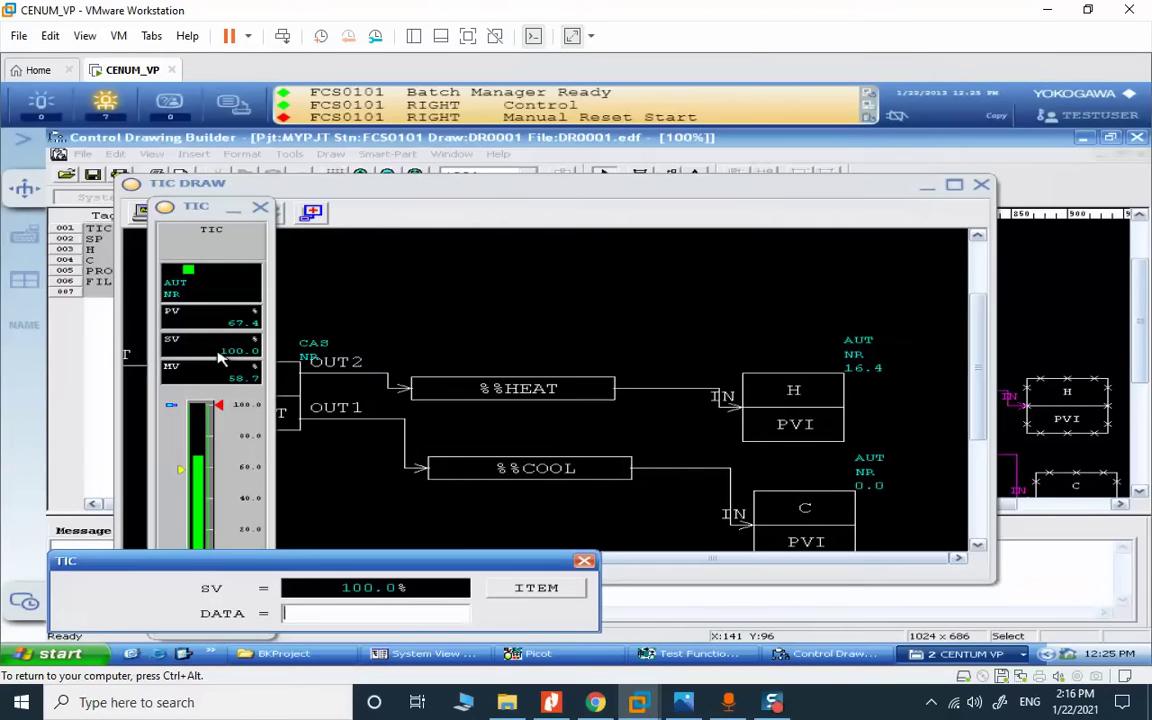
{"action": "type", "text": "90"}
{"action": "key", "text": "Return"}
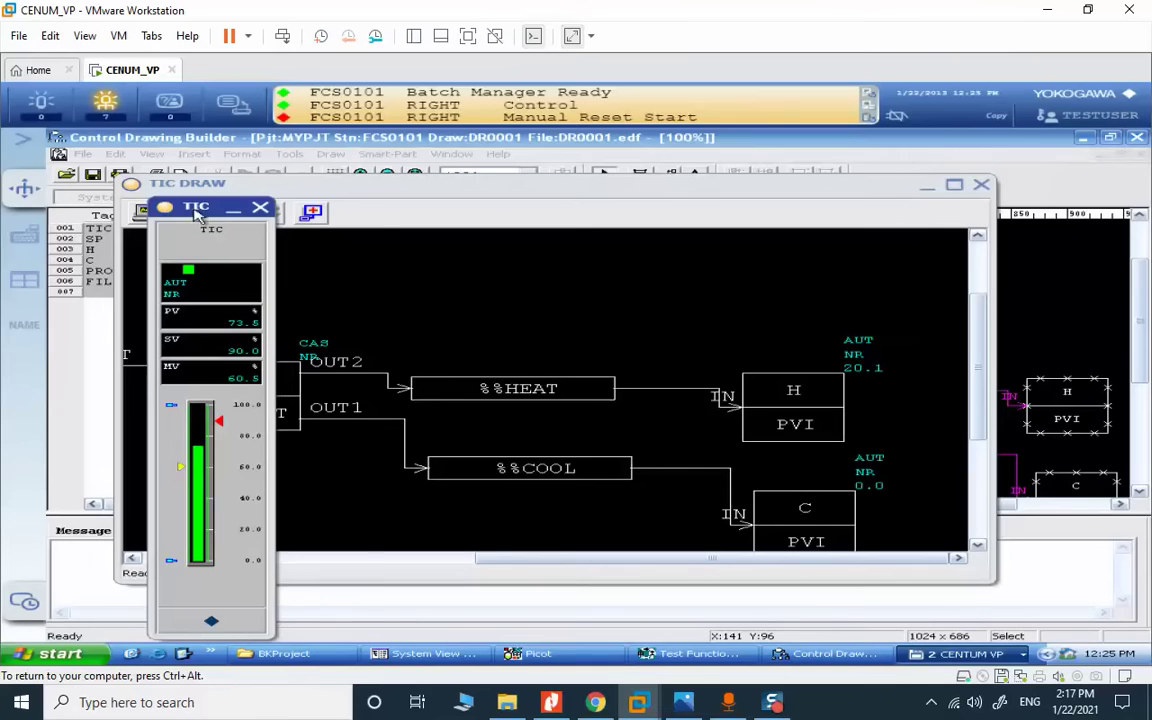
{"action": "left_click_drag", "start_coordinate": [193, 209], "coordinate": [278, 183]}
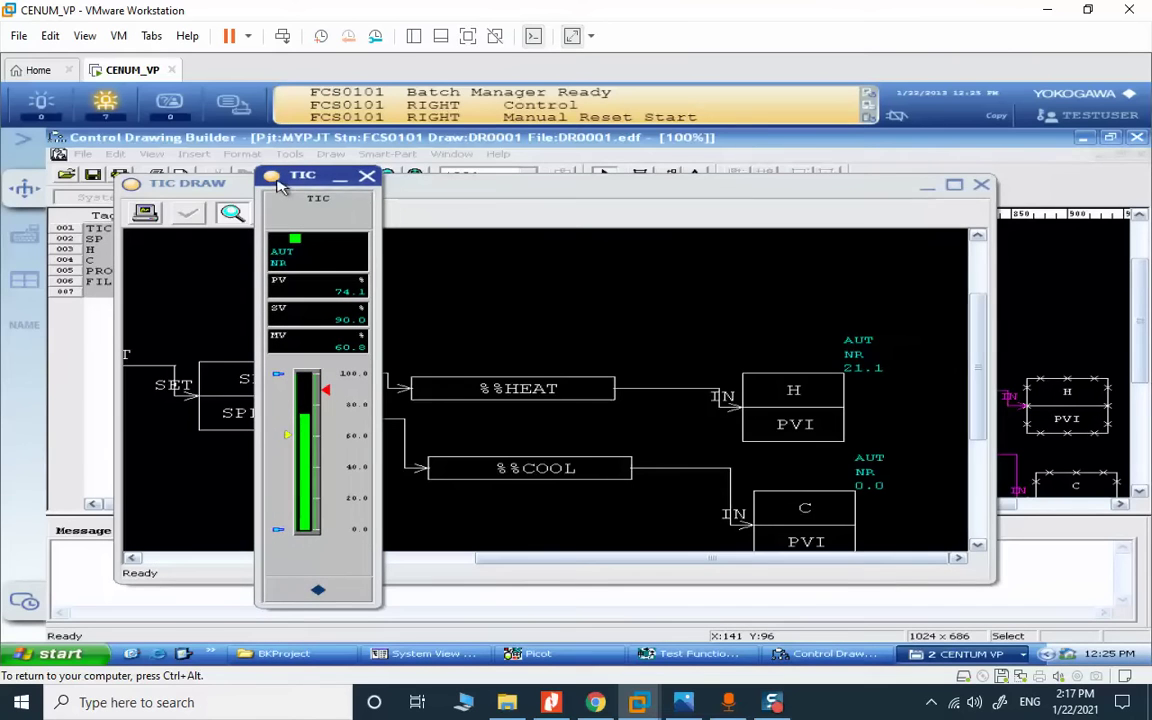
- Open the trend for TIC.PV in BLOCK 01, GROUP 01 from the trend overview
{"action": "left_click", "coordinate": [26, 137]}
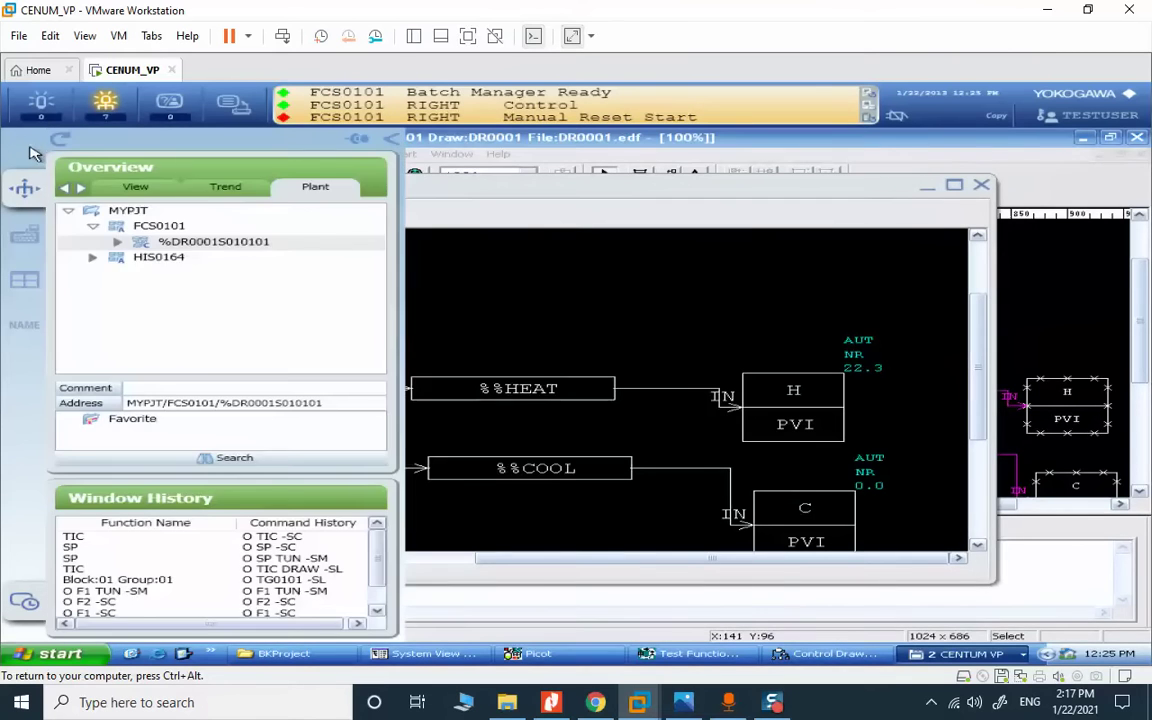
{"action": "left_click", "coordinate": [220, 188]}
{"action": "right_click", "coordinate": [160, 246]}
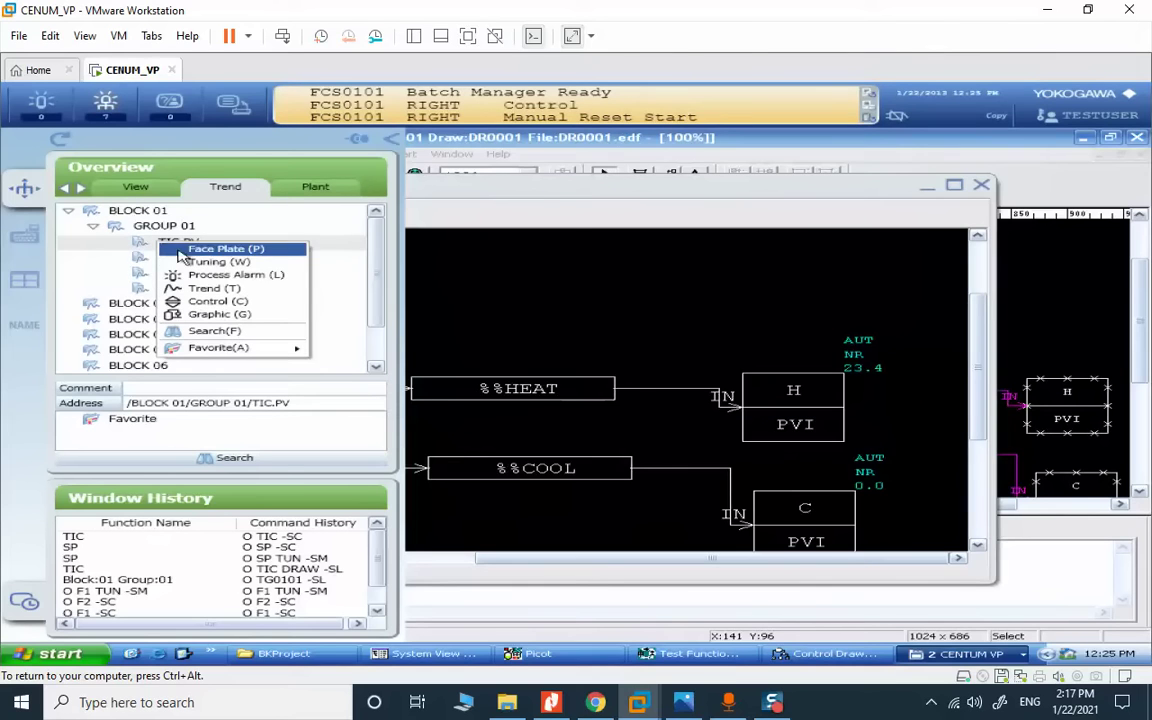
{"action": "left_click", "coordinate": [222, 289]}
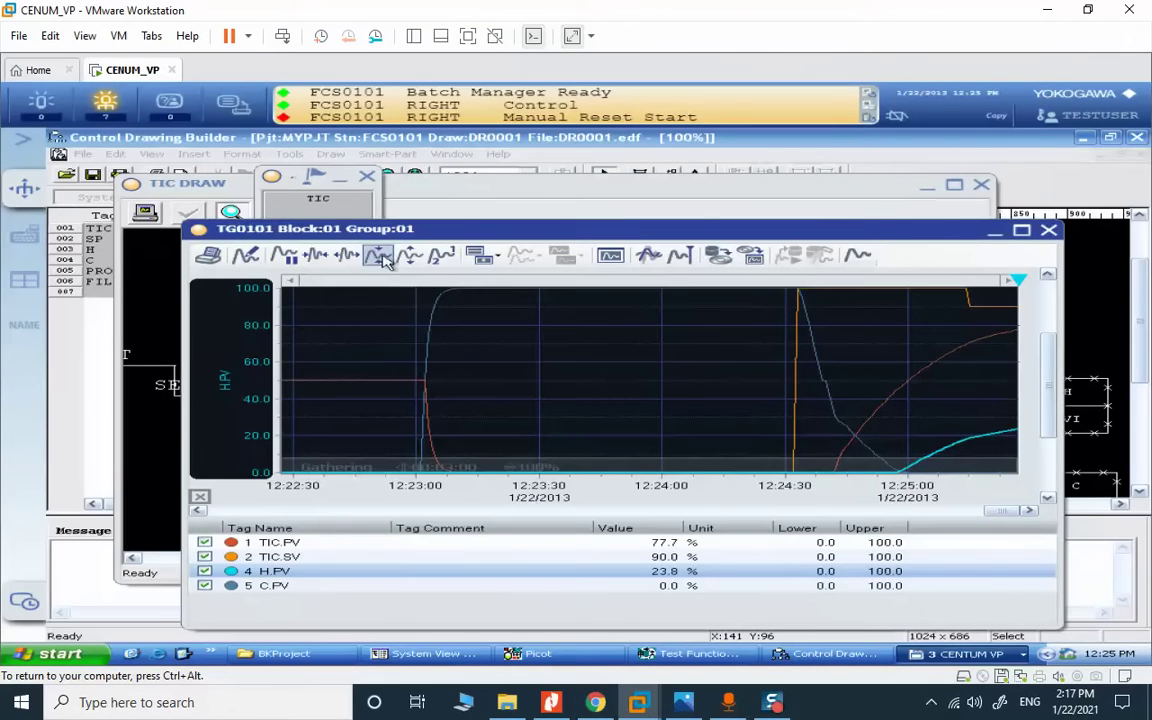
- Arrange the TG0101 trend window and the TIC faceplate so the recent curves and pen values can be monitored together
{"action": "left_click_drag", "start_coordinate": [488, 238], "coordinate": [378, 218]}
{"action": "left_click", "coordinate": [305, 180]}
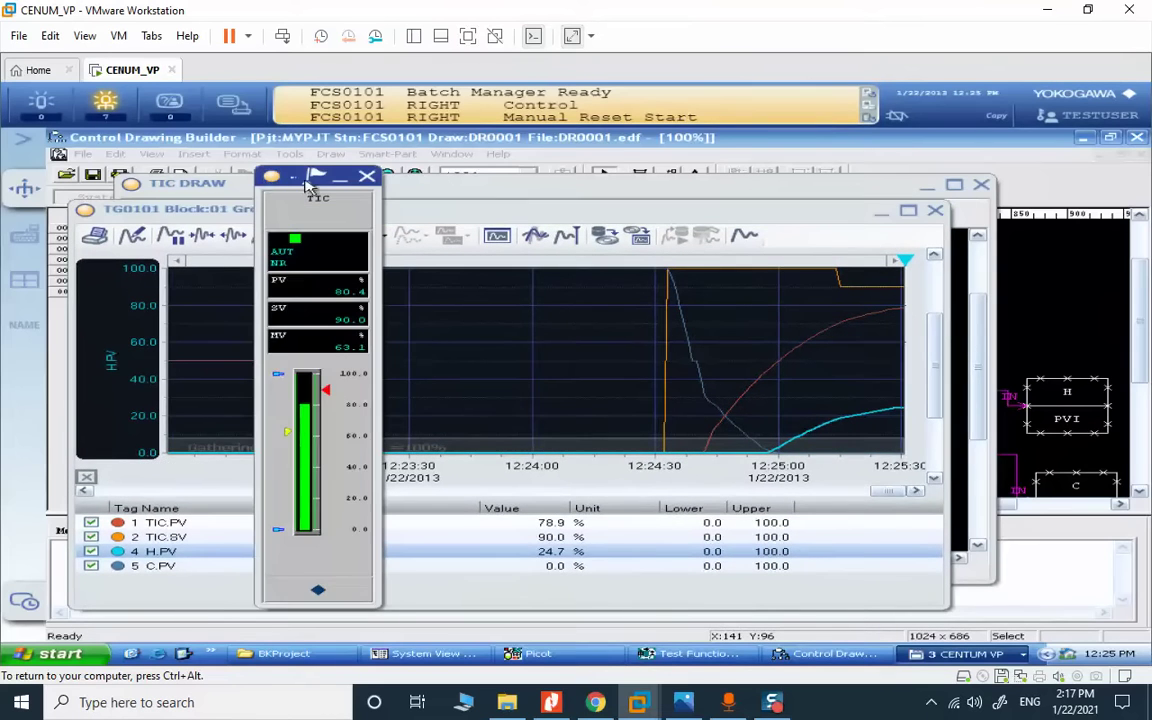
{"action": "left_click_drag", "start_coordinate": [318, 180], "coordinate": [153, 169]}
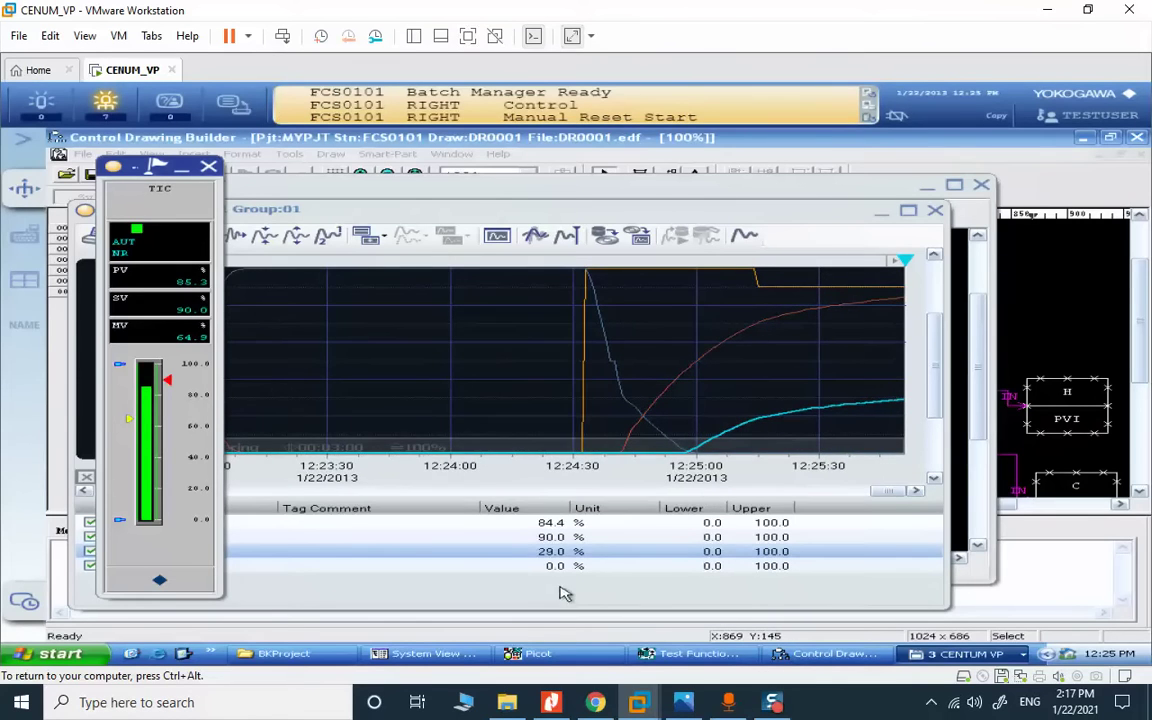
{"action": "left_click_drag", "start_coordinate": [205, 187], "coordinate": [279, 163]}
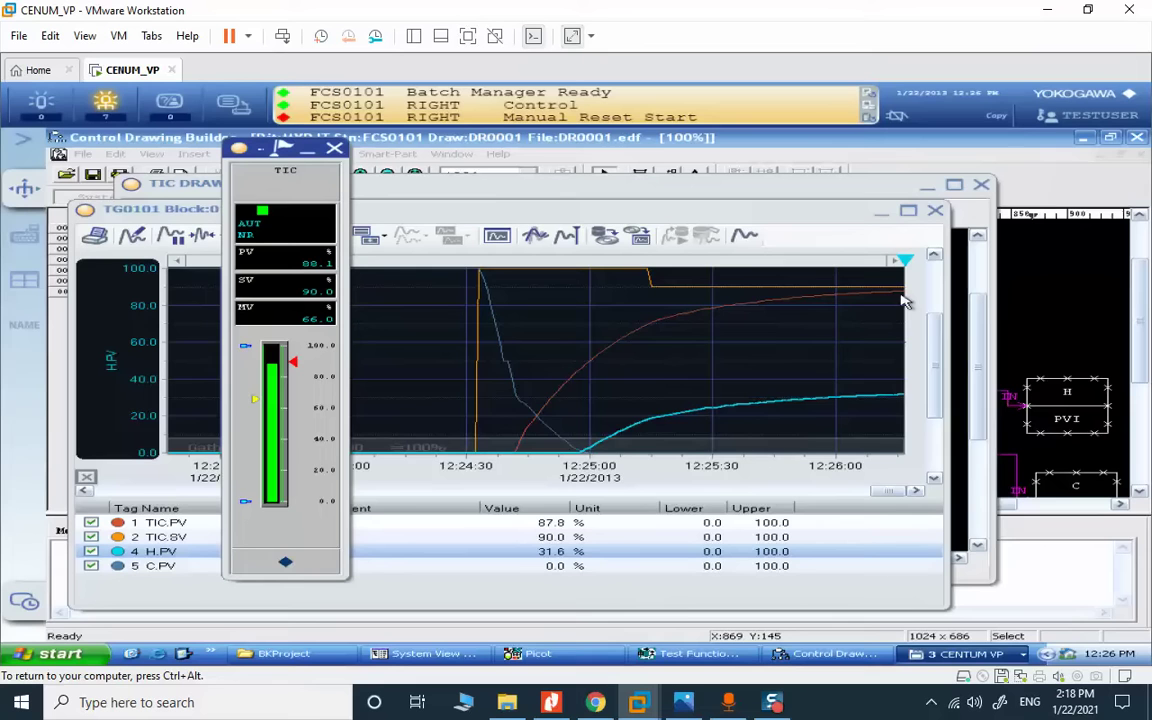
- Open TIC's tuning window from its faceplate and dismiss the HH data entry dialog without entering a value
{"action": "right_click", "coordinate": [289, 194]}
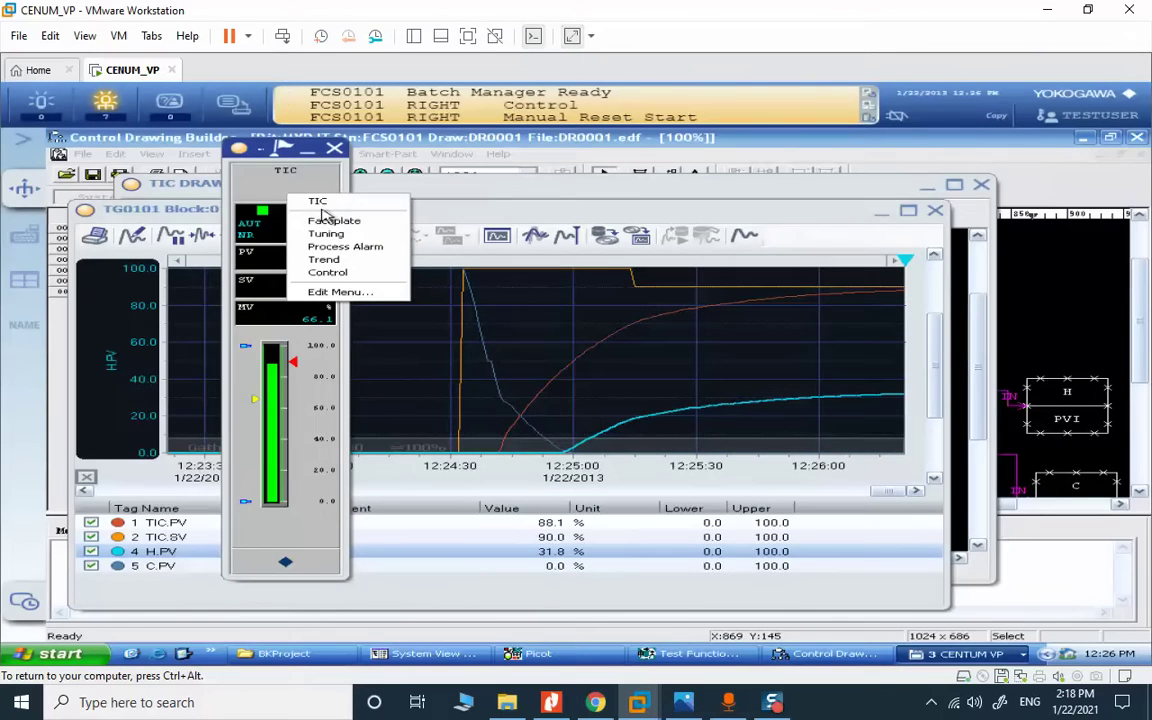
{"action": "left_click", "coordinate": [340, 234]}
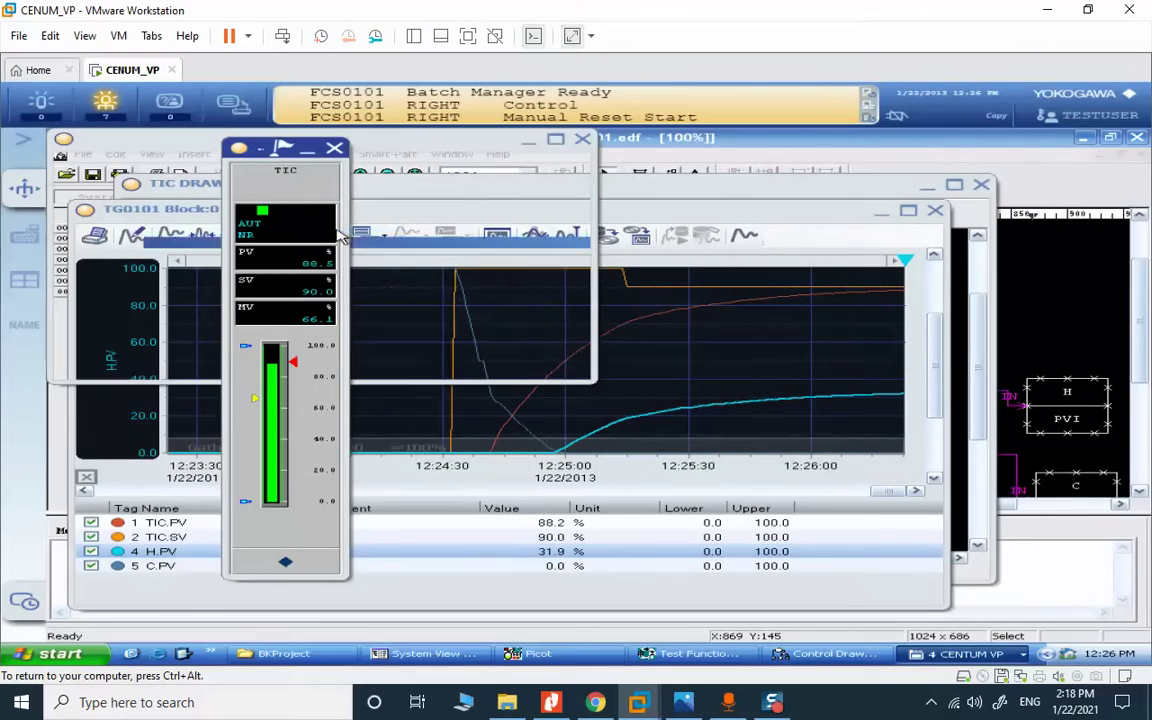
{"action": "left_click", "coordinate": [455, 230]}
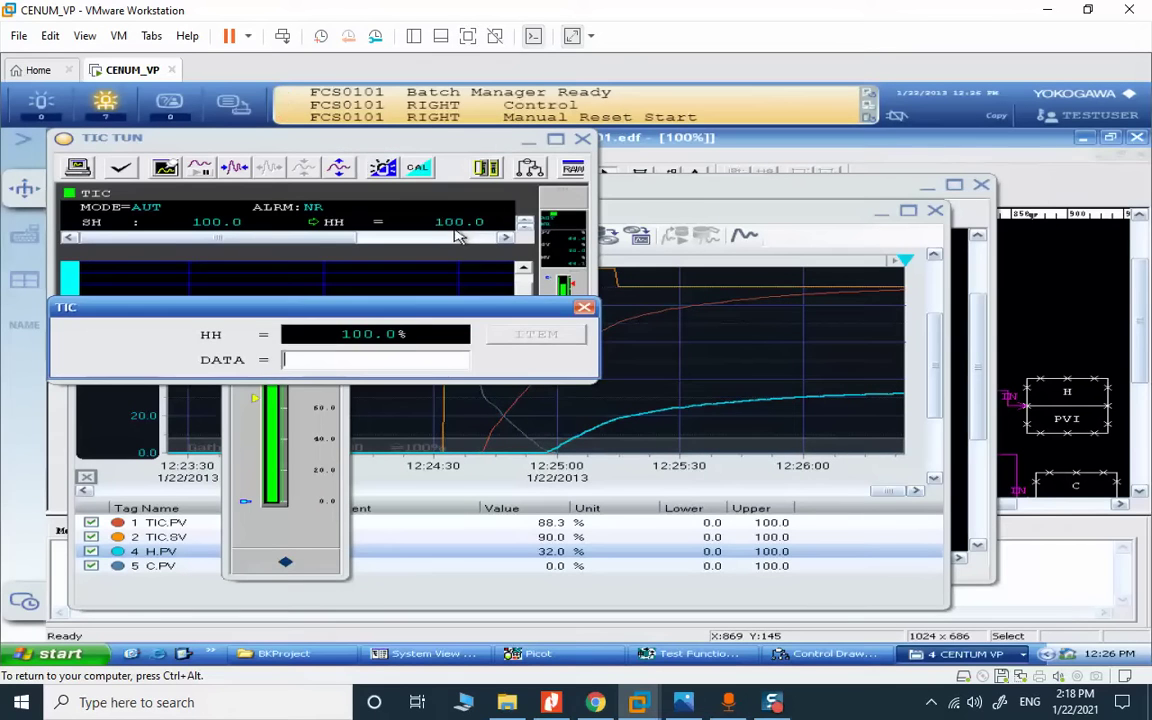
{"action": "left_click", "coordinate": [586, 309]}
- Set TIC's proportional parameter P to 40% in the tuning window and close the window
{"action": "left_click", "coordinate": [487, 240]}
{"action": "left_click", "coordinate": [505, 237]}
{"action": "left_click", "coordinate": [505, 237]}
{"action": "left_click", "coordinate": [506, 237]}
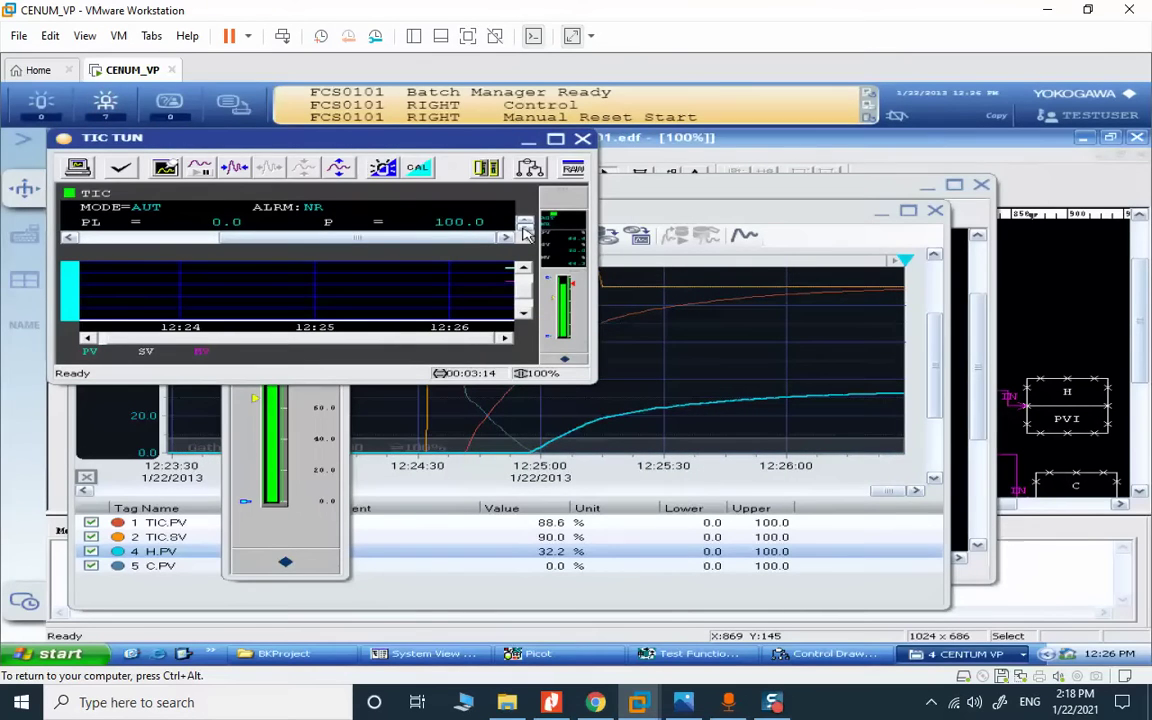
{"action": "left_click", "coordinate": [465, 230]}
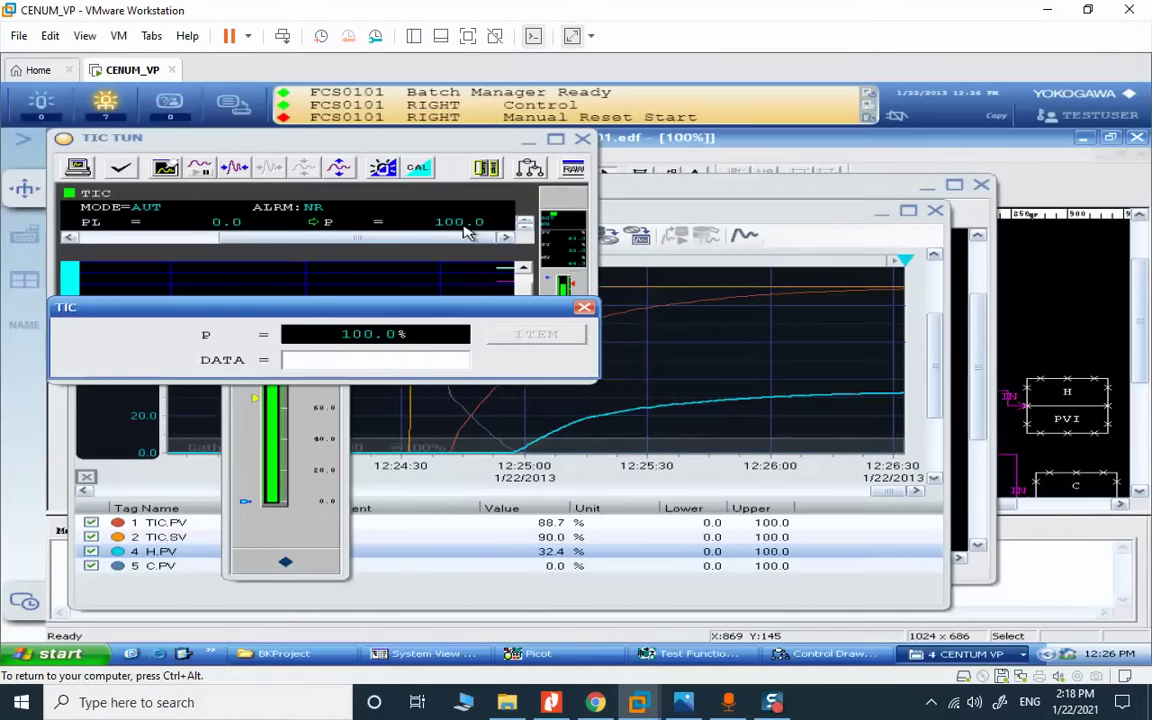
{"action": "type", "text": "40"}
{"action": "key", "text": "Return"}
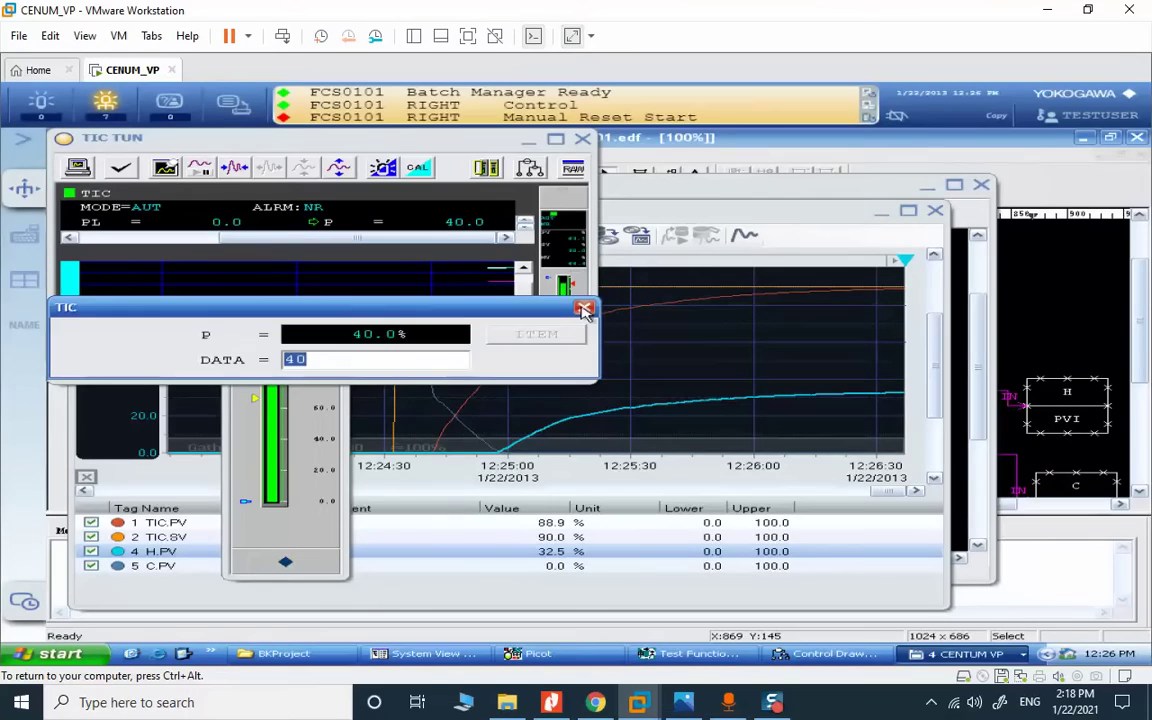
{"action": "key", "text": "Escape"}
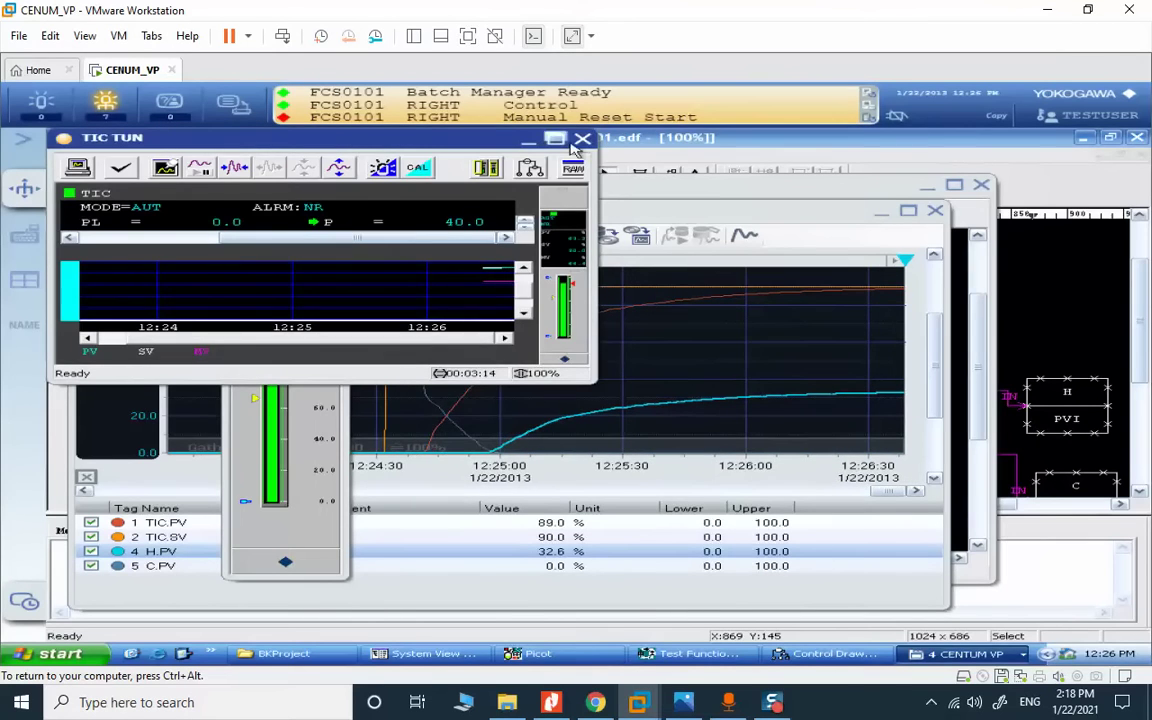
{"action": "left_click", "coordinate": [582, 138]}
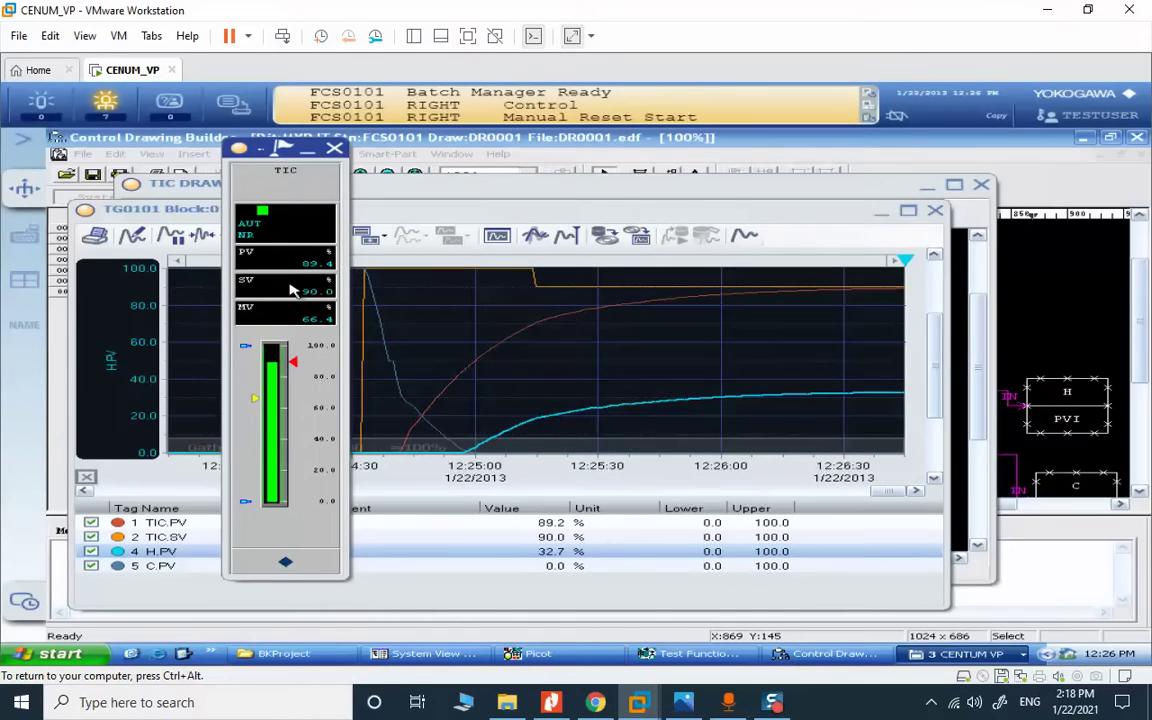
- Set TIC's SV to 40% from the faceplate to test the cooling response on the trend
{"action": "left_click", "coordinate": [291, 289]}
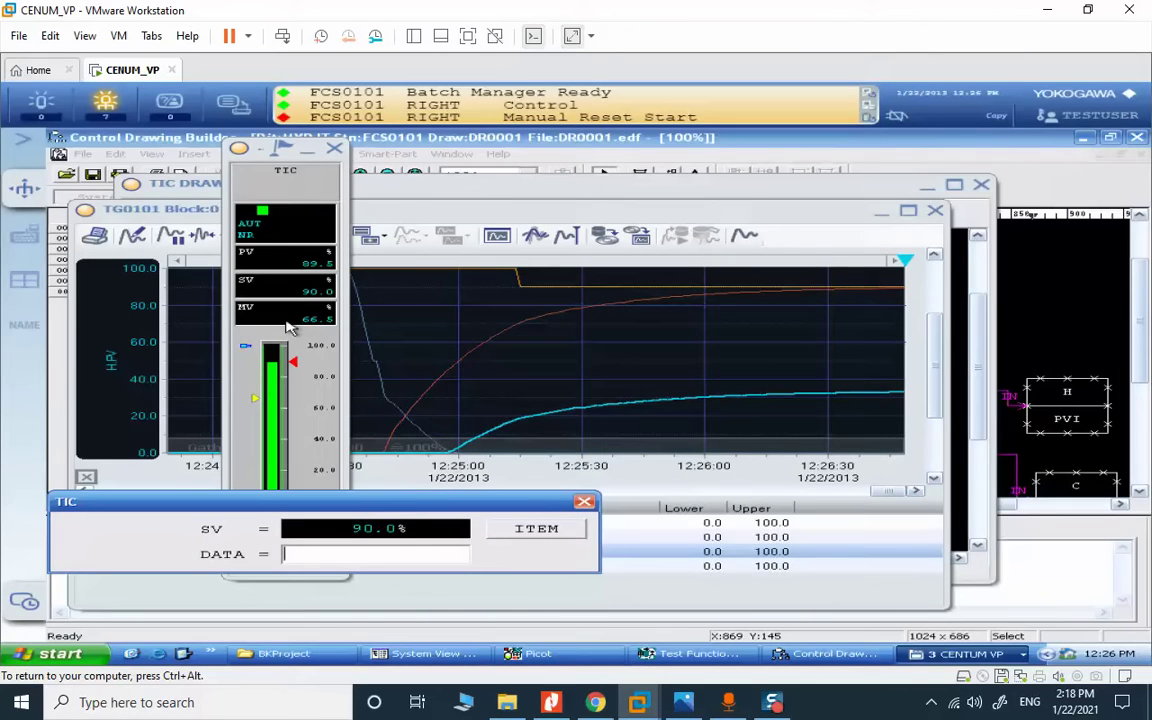
{"action": "type", "text": "40"}
{"action": "key", "text": "Return"}
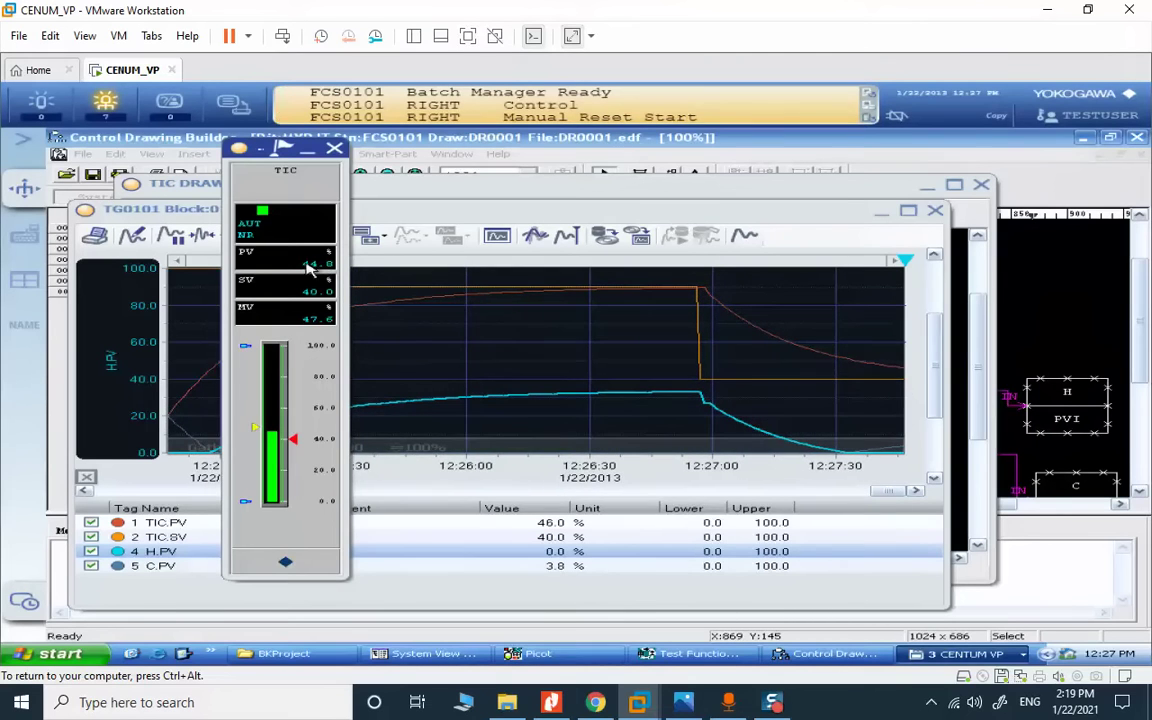
- Set TIC's SV to 20% from the faceplate
{"action": "left_click", "coordinate": [303, 294]}
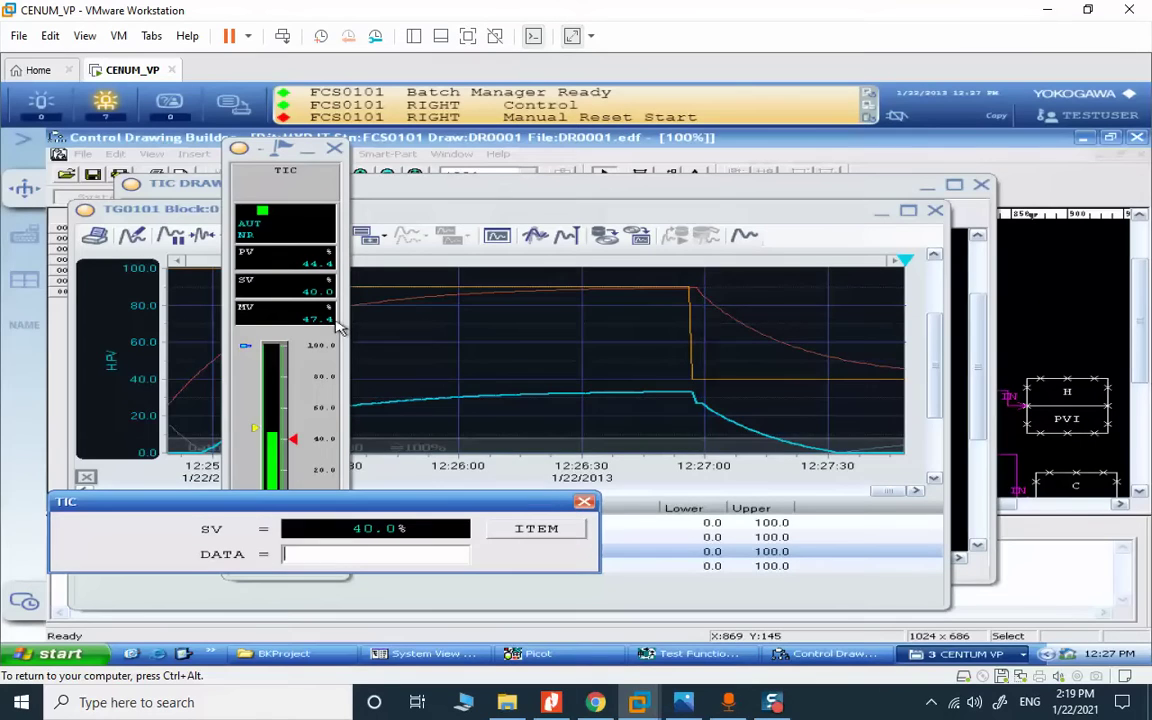
{"action": "type", "text": "20"}
{"action": "key", "text": "Return"}
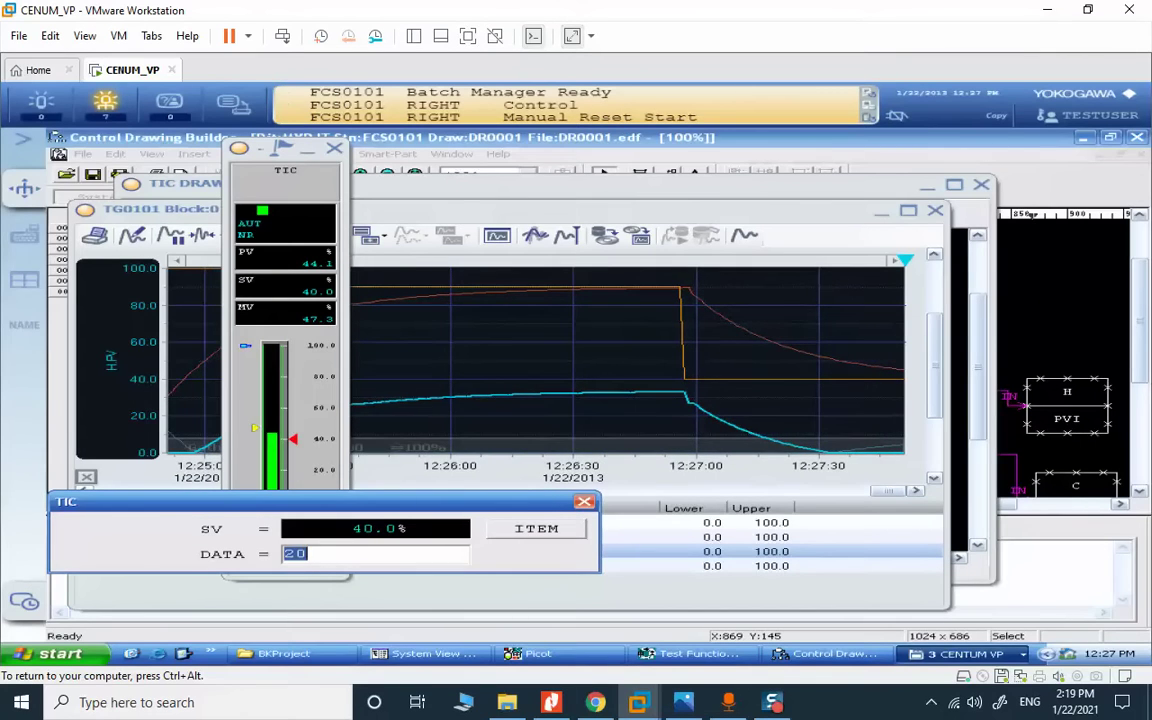
- Close TIC's SV data entry dialog and highlight the C.PV pen in trend group TG0101
{"action": "left_click", "coordinate": [584, 501]}
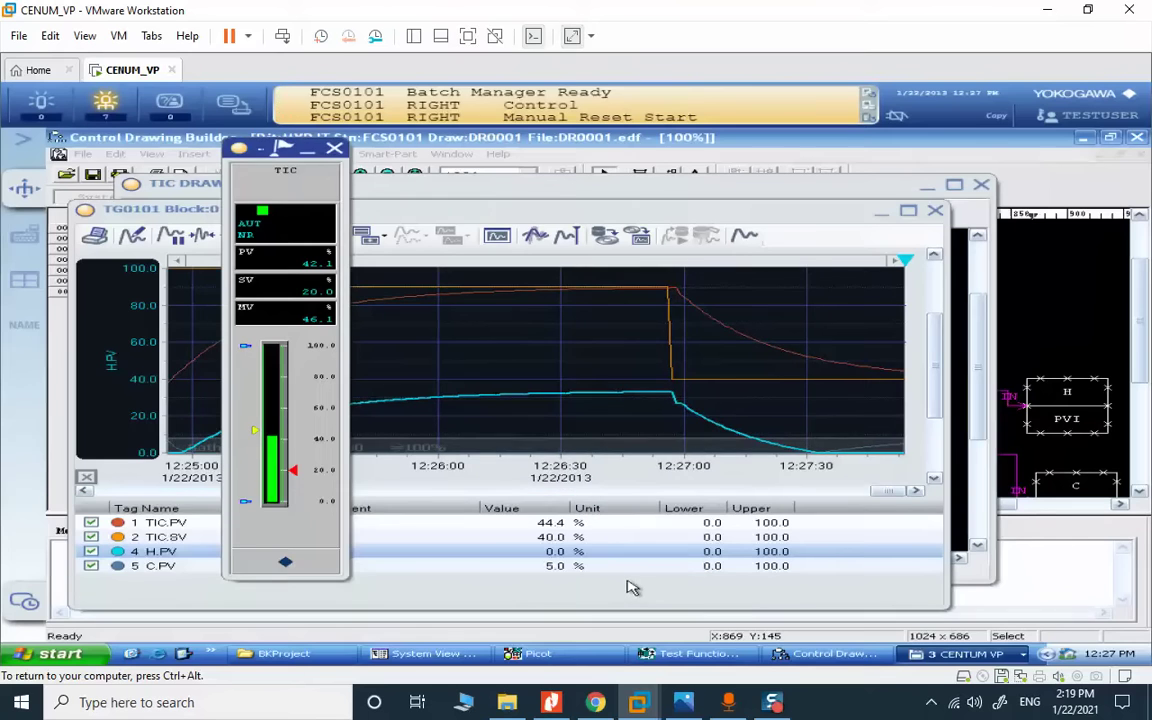
{"action": "left_click", "coordinate": [546, 567]}
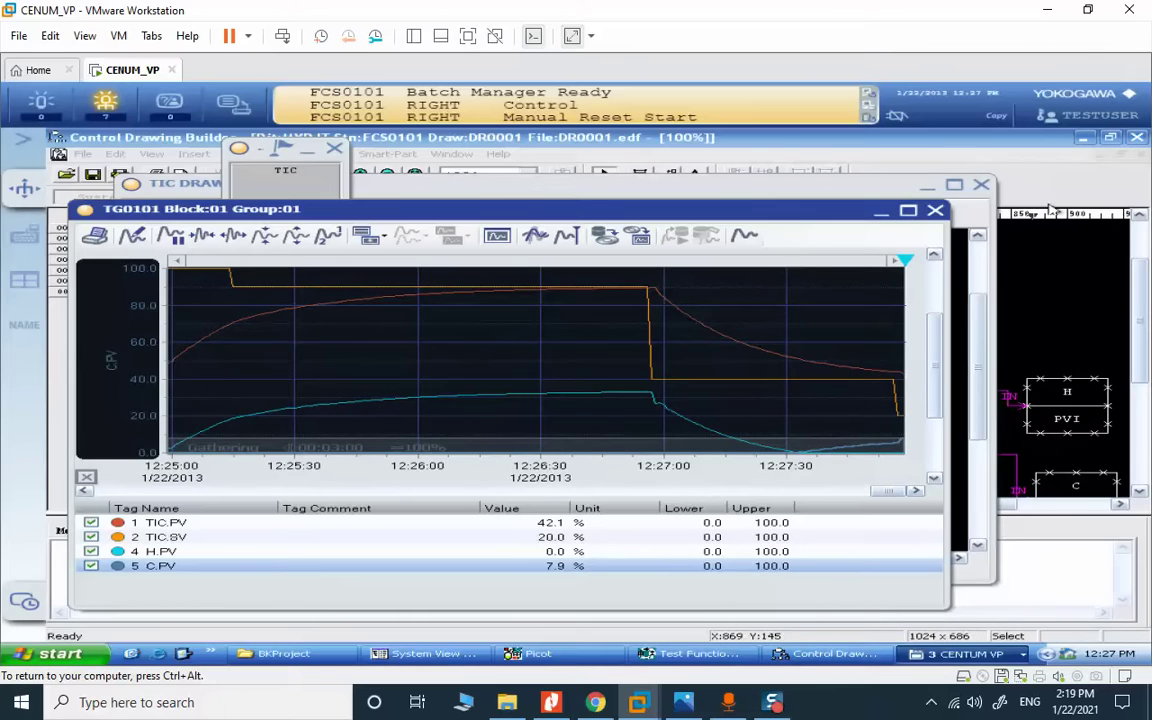
- Minimize the trend to check the H and C block outputs in TIC DRAW alongside TIC's faceplate, and bring trend TG0101 back
{"action": "left_click", "coordinate": [880, 211]}
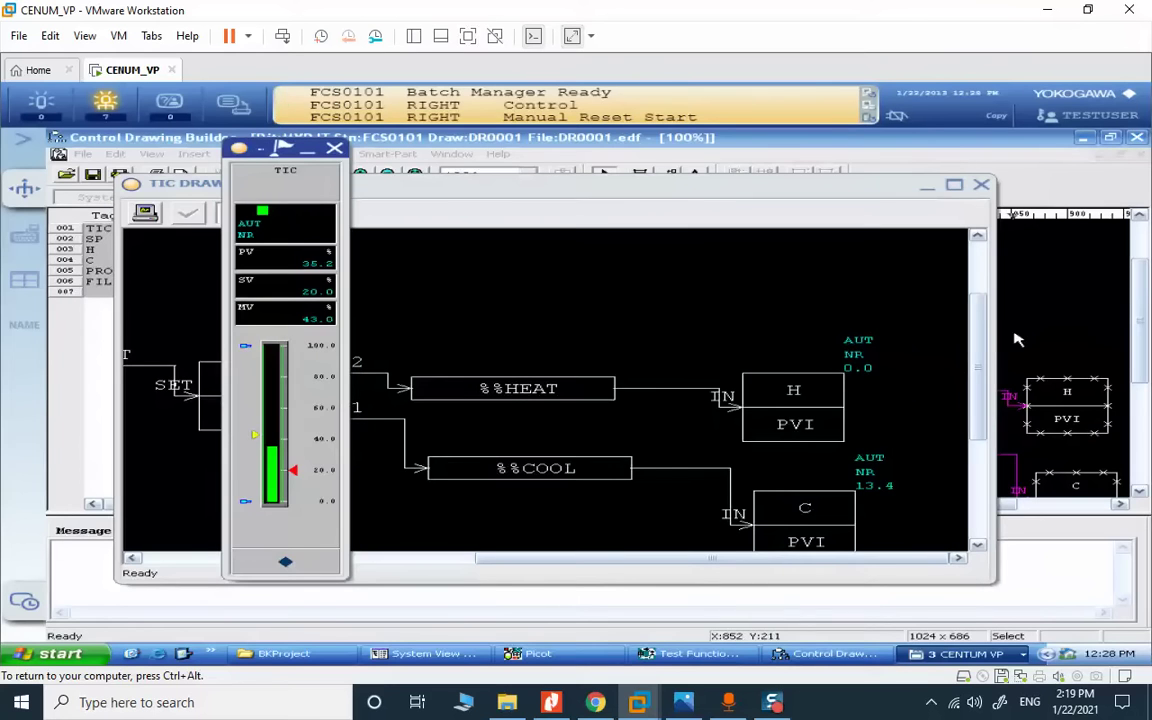
{"action": "left_click", "coordinate": [978, 334]}
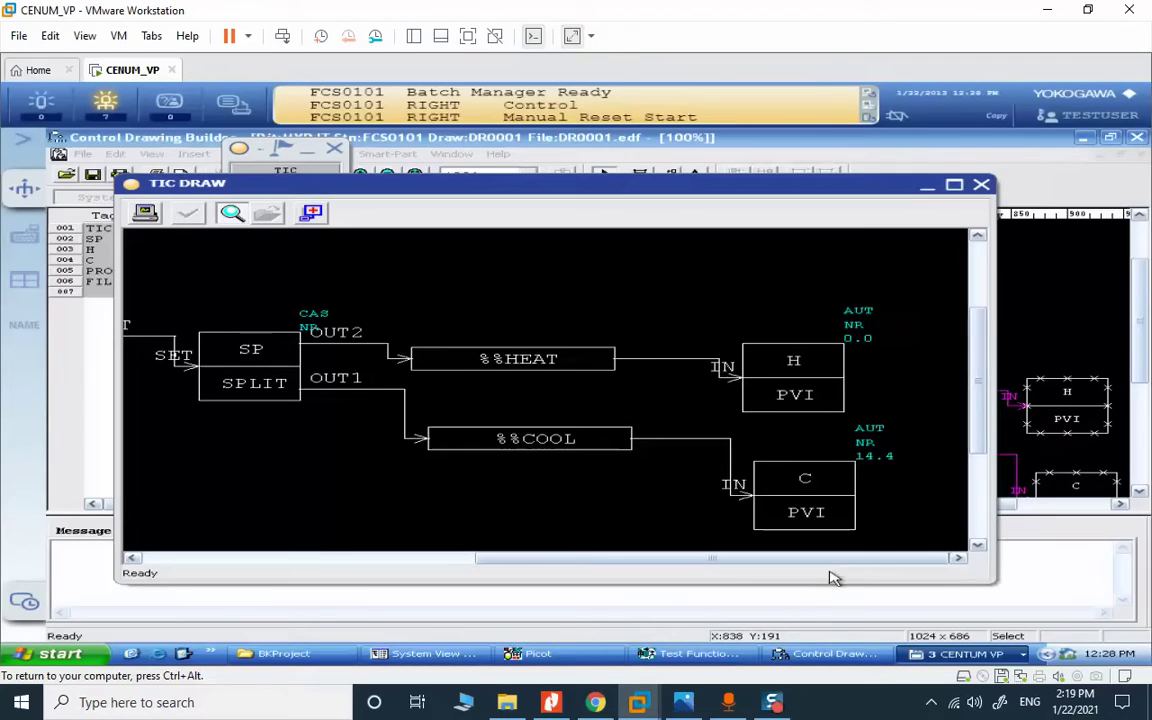
{"action": "left_click", "coordinate": [955, 654]}
{"action": "left_click", "coordinate": [940, 612]}
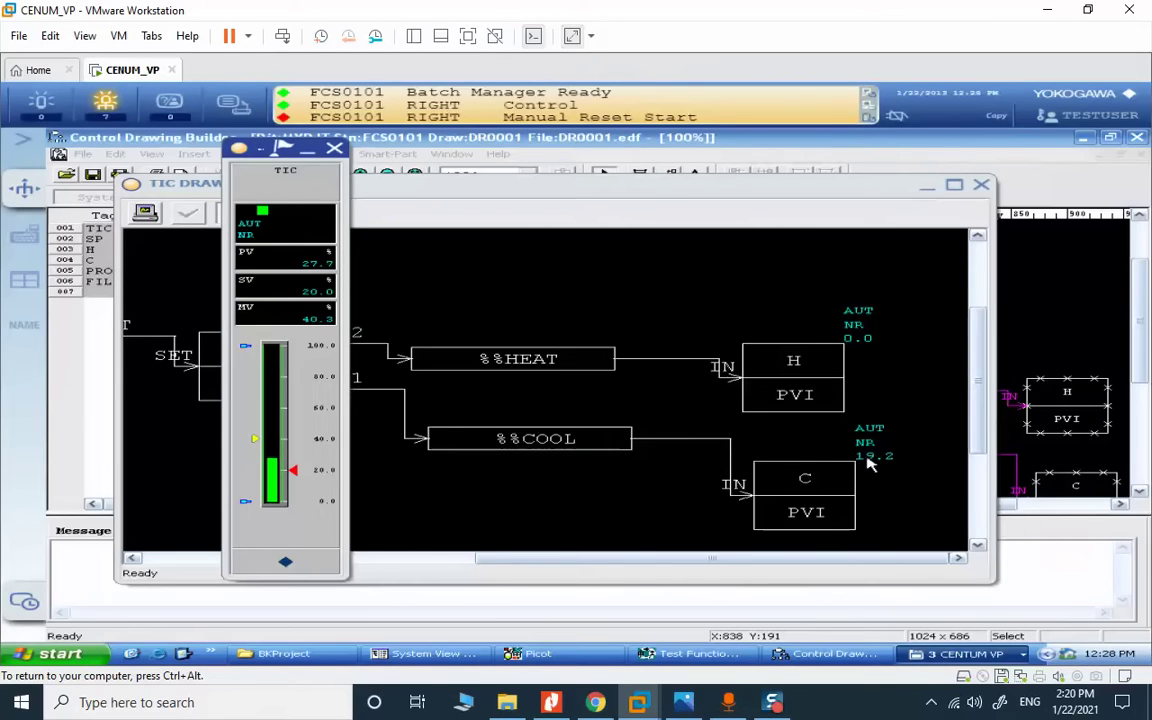
{"action": "left_click", "coordinate": [978, 656]}
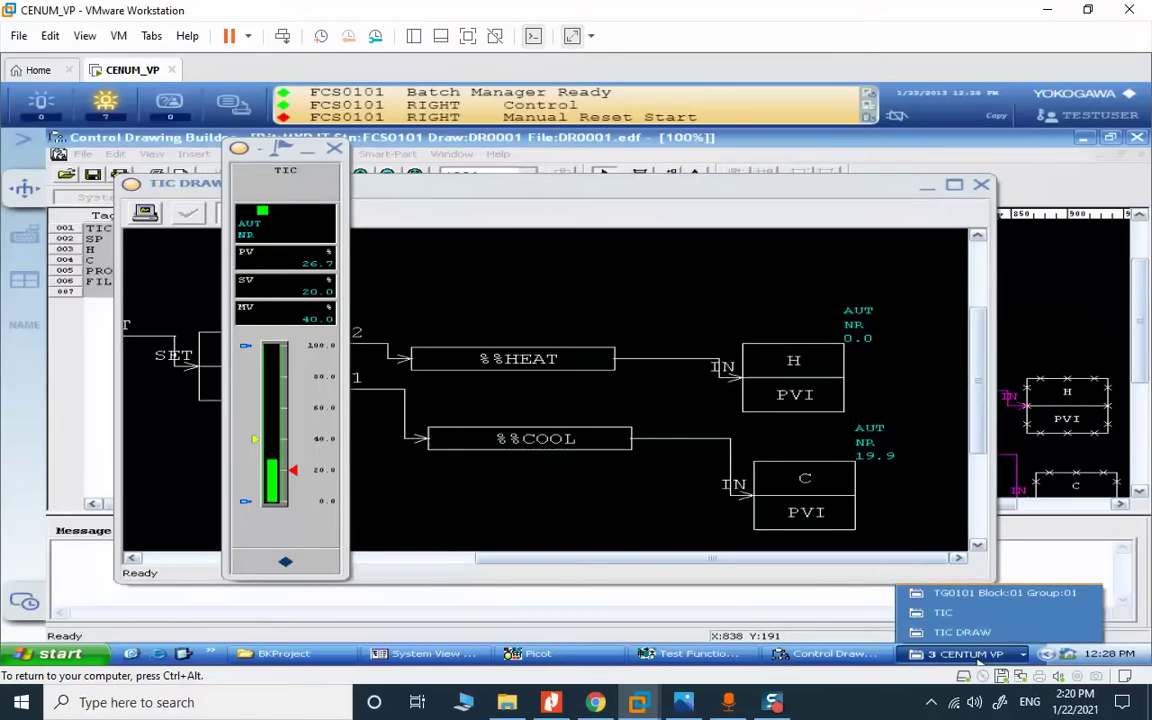
{"action": "left_click", "coordinate": [960, 594]}
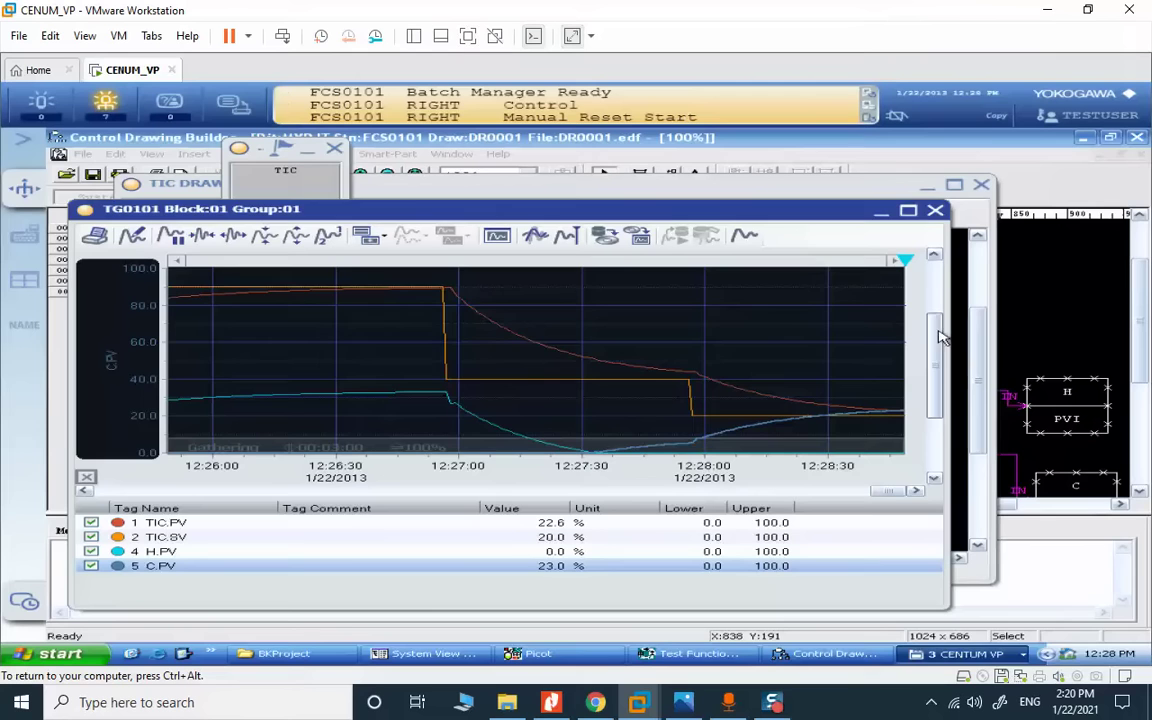
- Bring TIC's faceplate in front of the trend and set its SV to 95% to test the heating response
{"action": "left_click", "coordinate": [965, 654]}
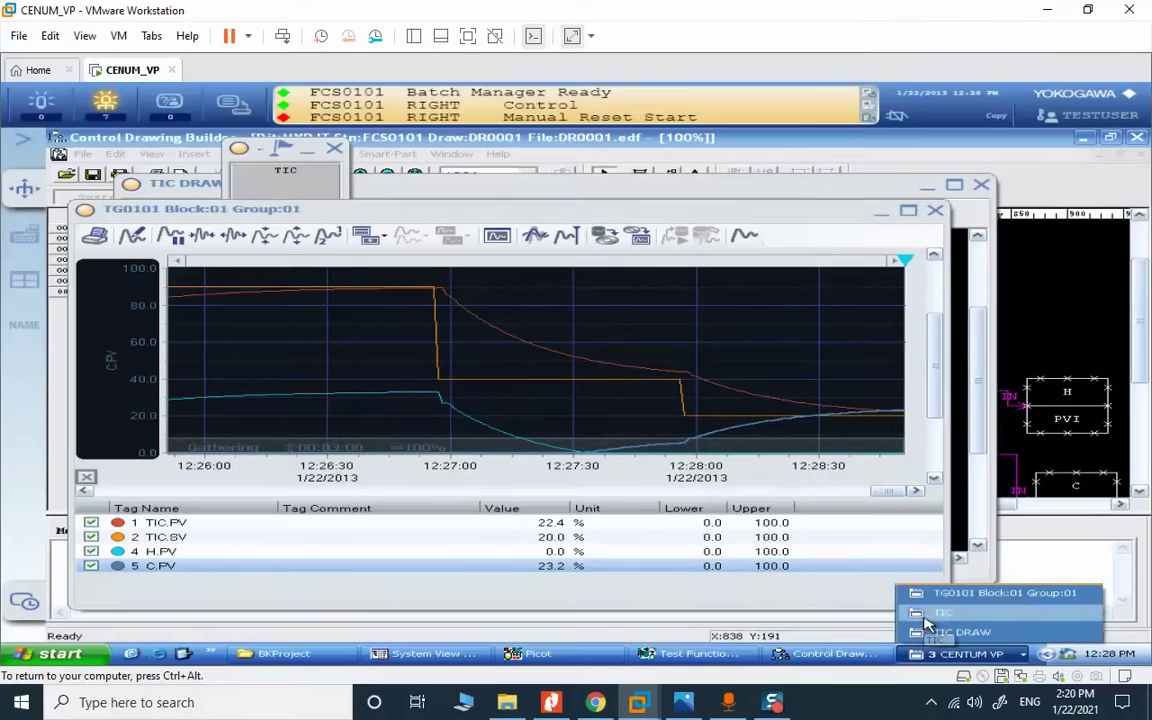
{"action": "left_click", "coordinate": [928, 614]}
{"action": "left_click_drag", "start_coordinate": [270, 152], "coordinate": [148, 162]}
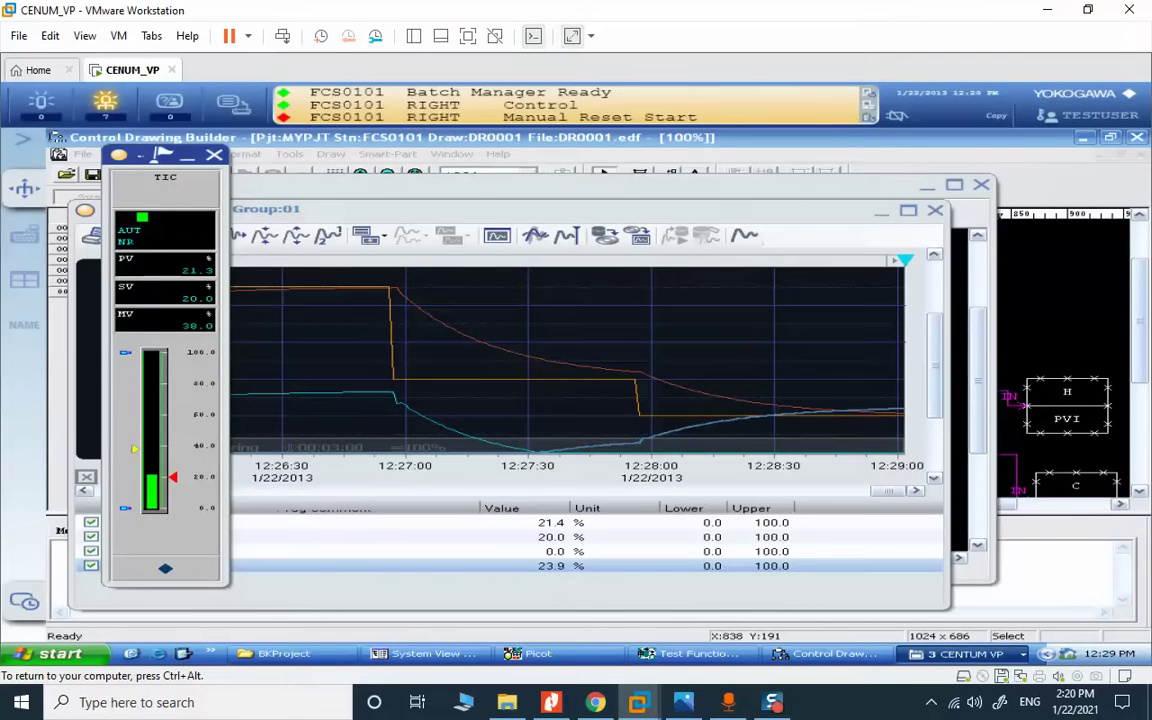
{"action": "left_click_drag", "start_coordinate": [155, 157], "coordinate": [275, 153]}
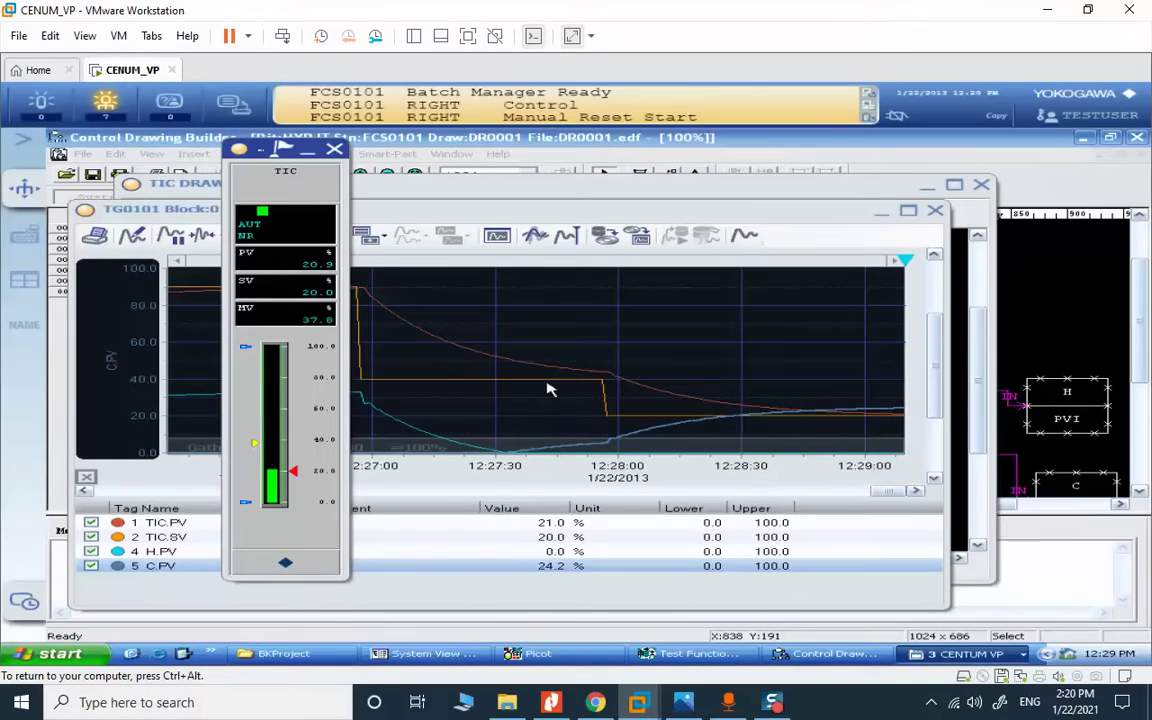
{"action": "left_click", "coordinate": [267, 268]}
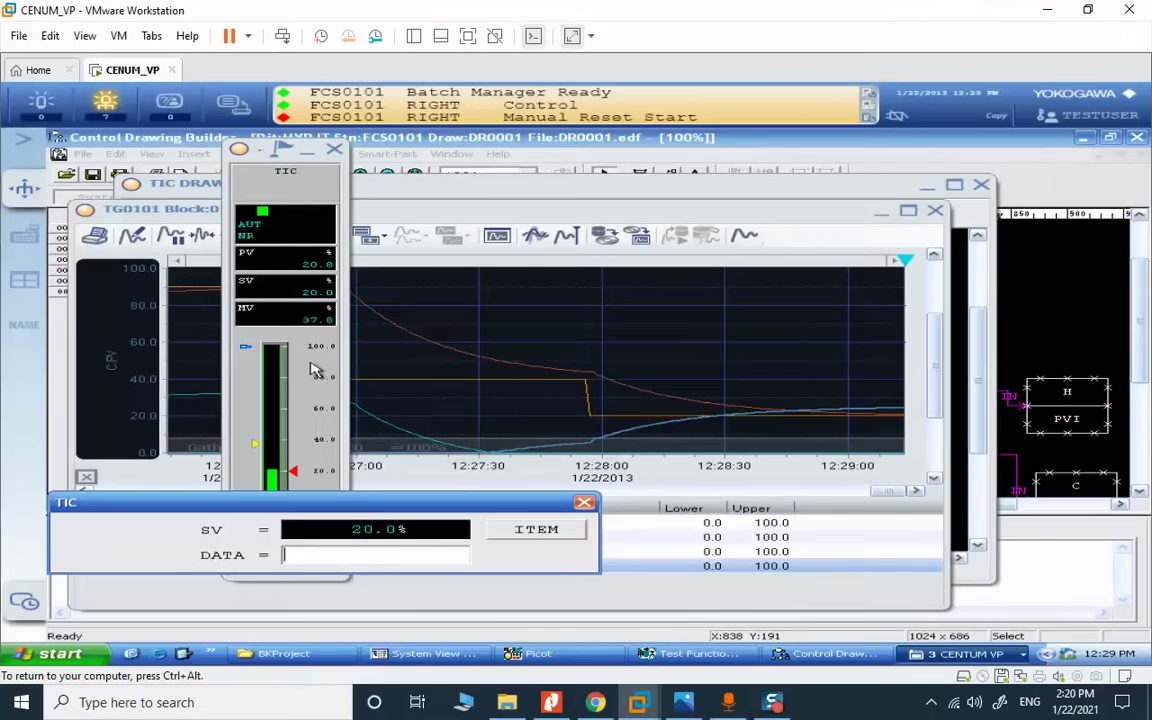
{"action": "type", "text": "95"}
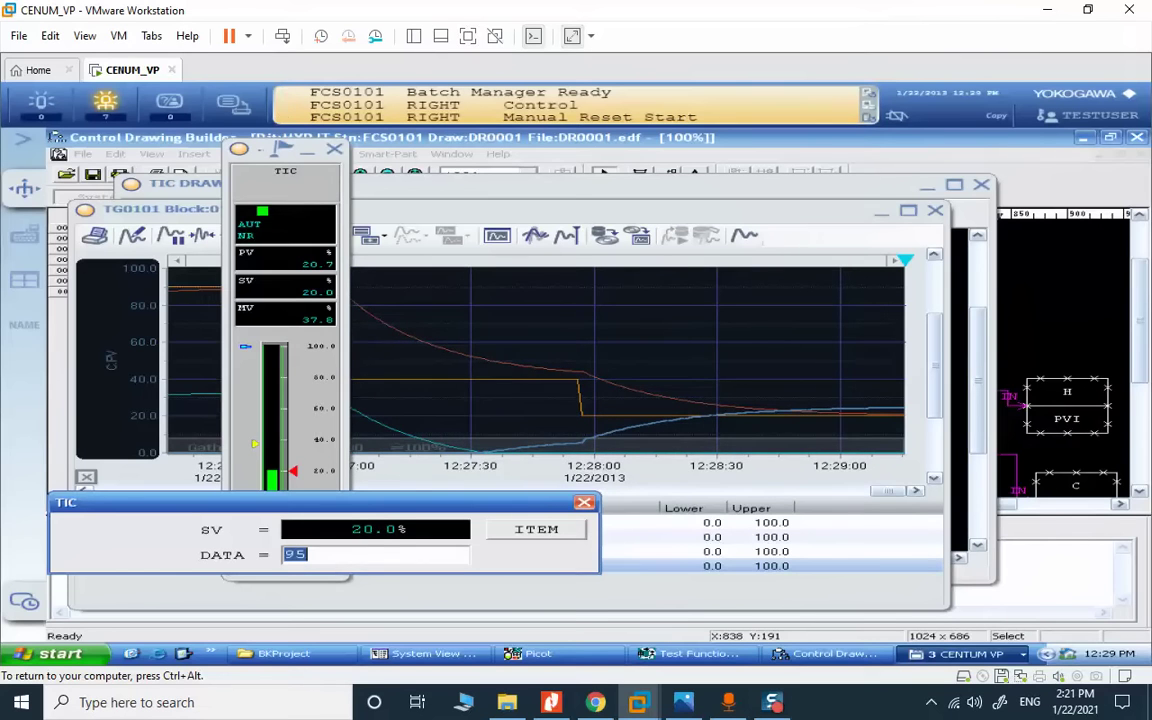
{"action": "left_click", "coordinate": [585, 503]}
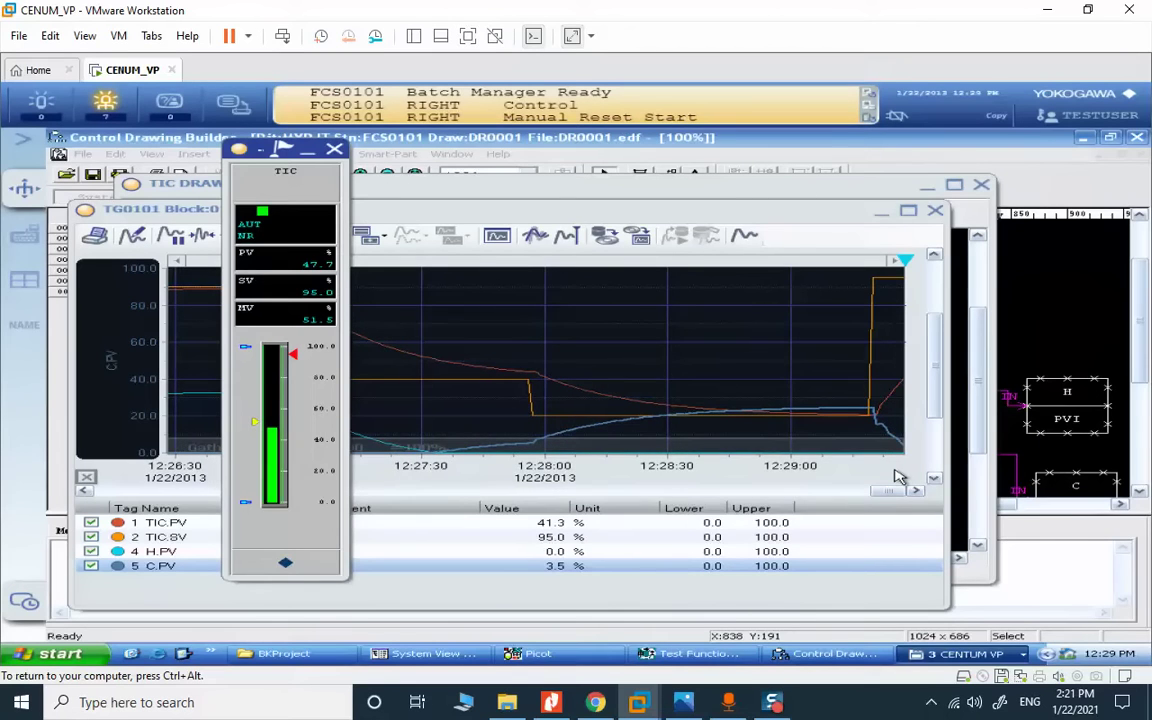
- From TIC DRAW, go to the SP block's detail definition and review its MV1 and MV2 output directions and operation range limits
{"action": "left_click", "coordinate": [975, 369]}
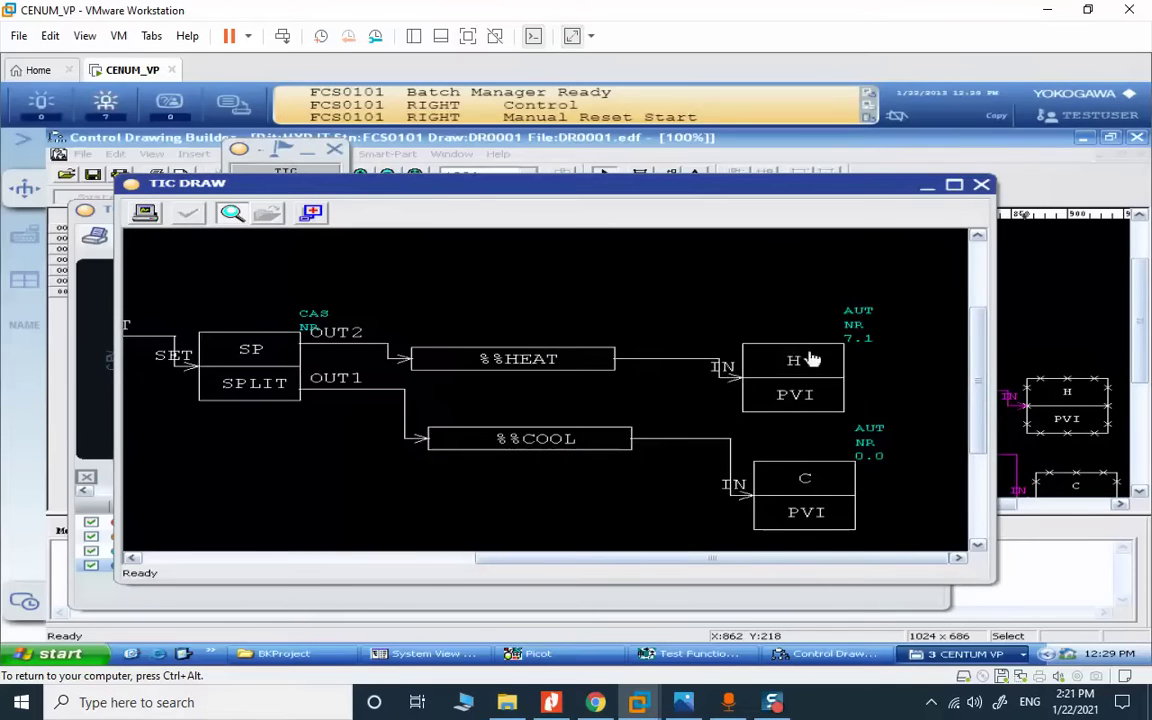
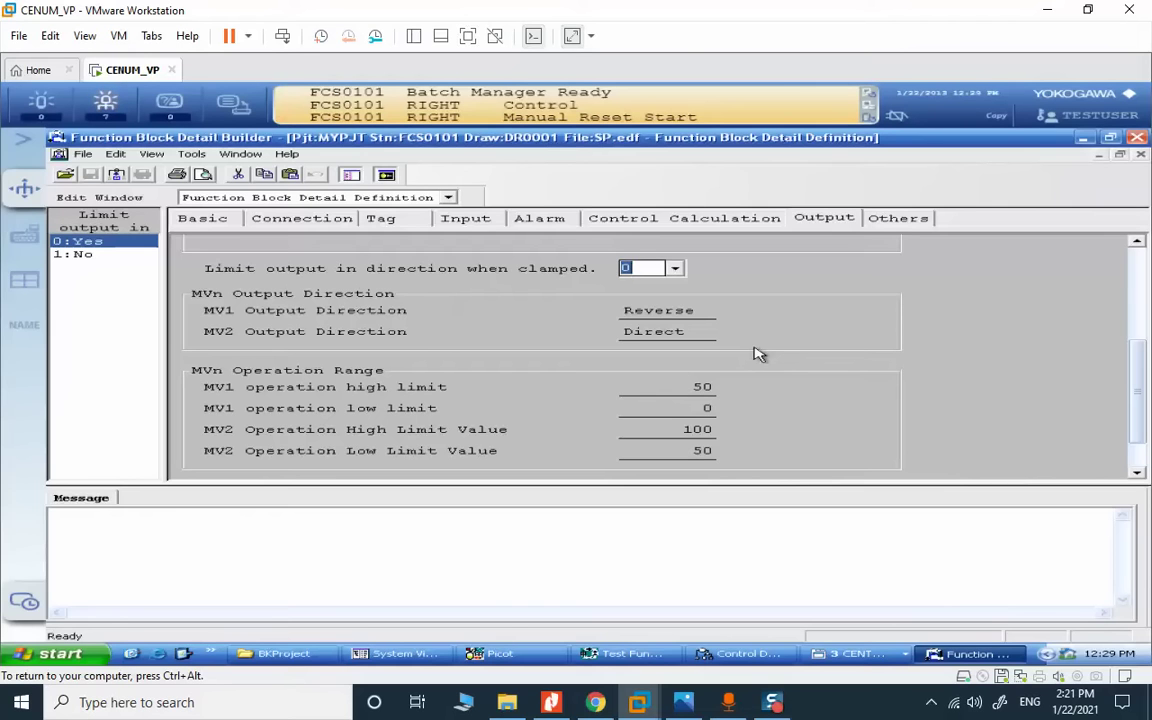
{"action": "left_click", "coordinate": [685, 311]}
{"action": "left_click", "coordinate": [683, 333]}
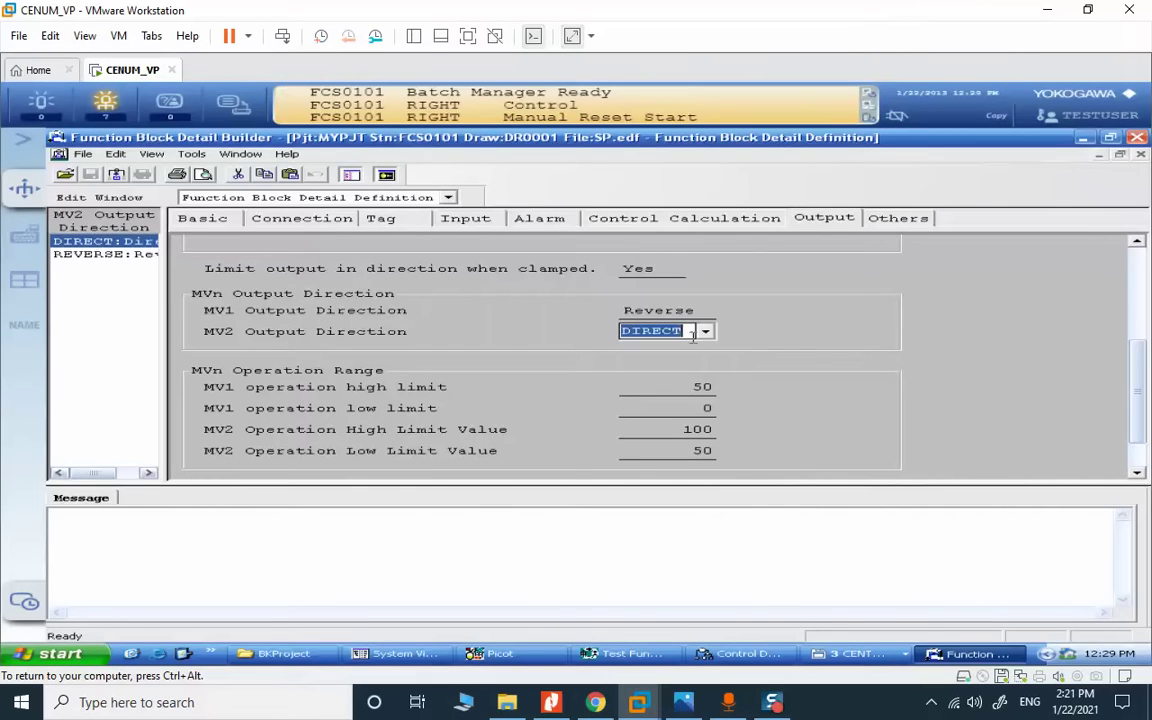
{"action": "left_click", "coordinate": [719, 390]}
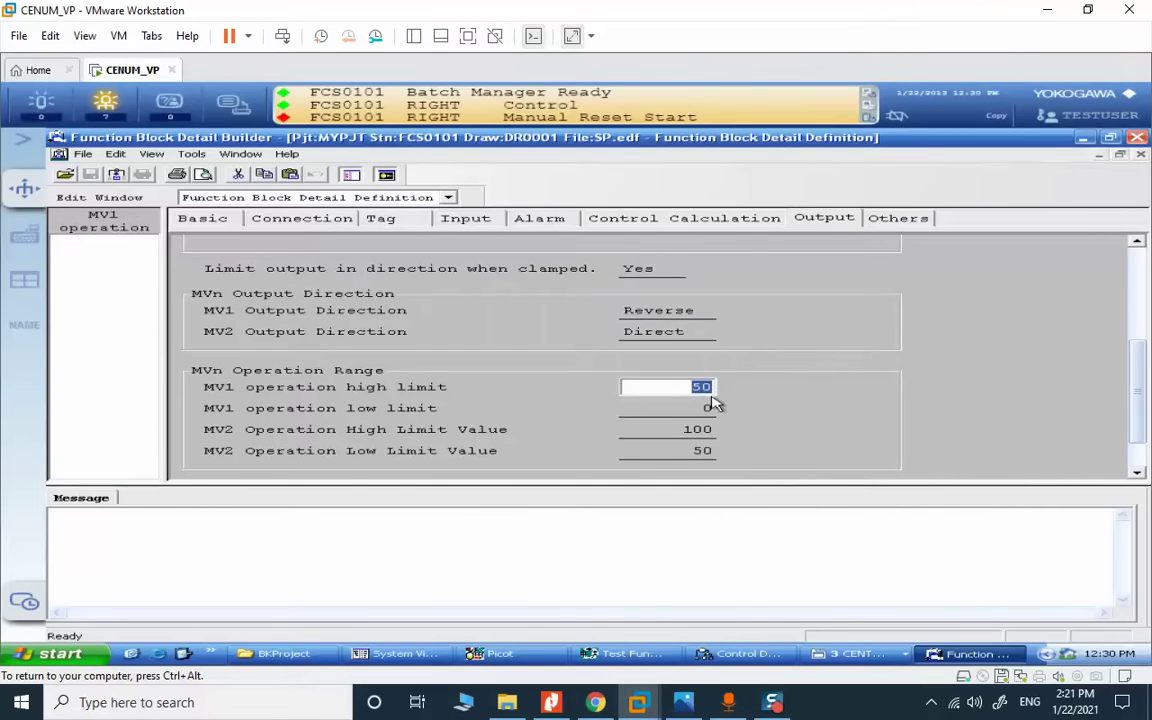
{"action": "left_click", "coordinate": [711, 408]}
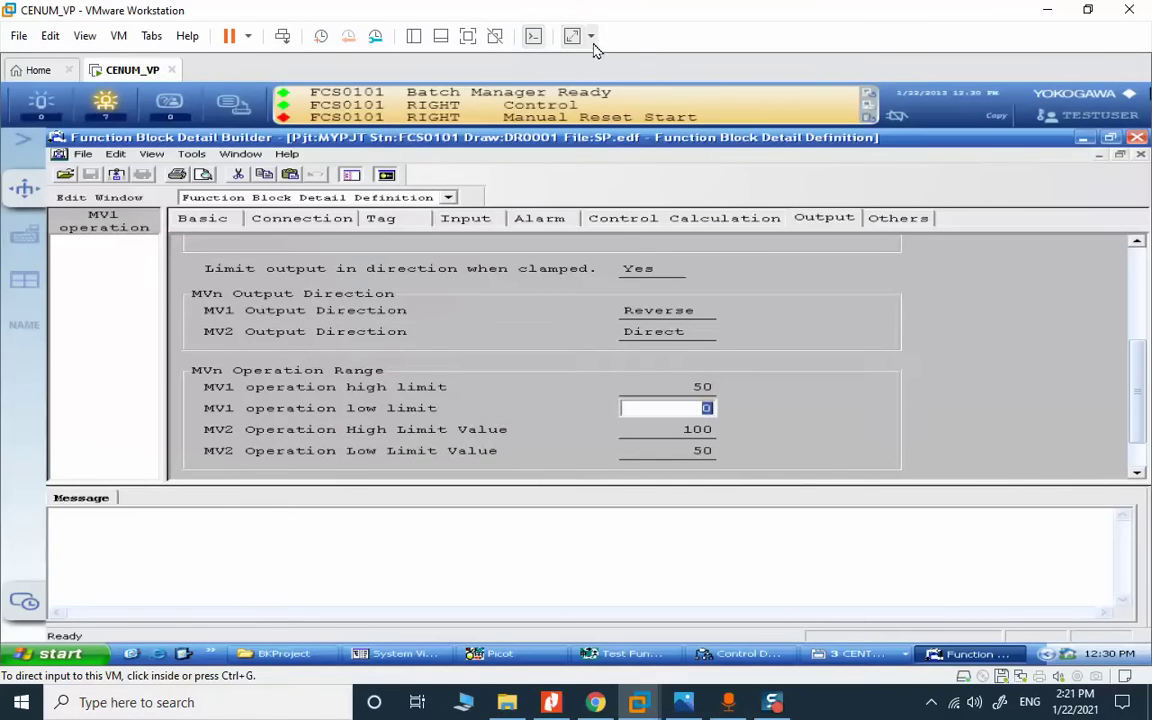
- Show the virtual machine full screen and inspect trend TG0101 with its time cursor around the changeover from cooling to heating
{"action": "left_click", "coordinate": [467, 36]}
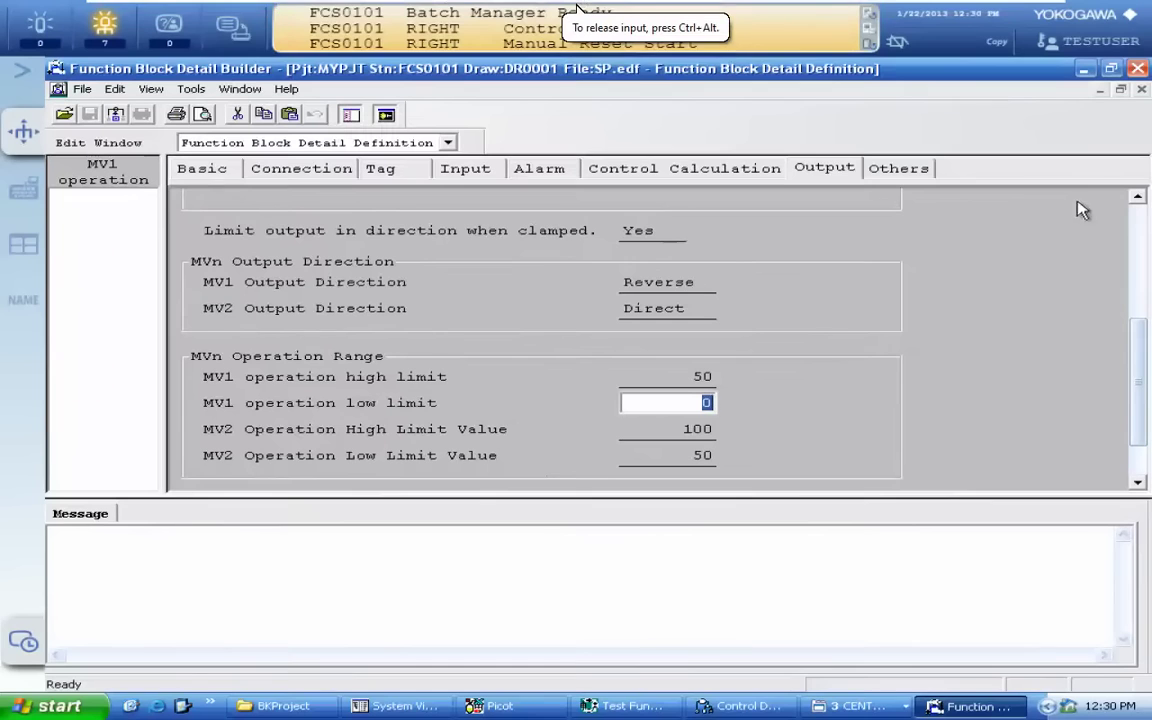
{"action": "left_click", "coordinate": [840, 706]}
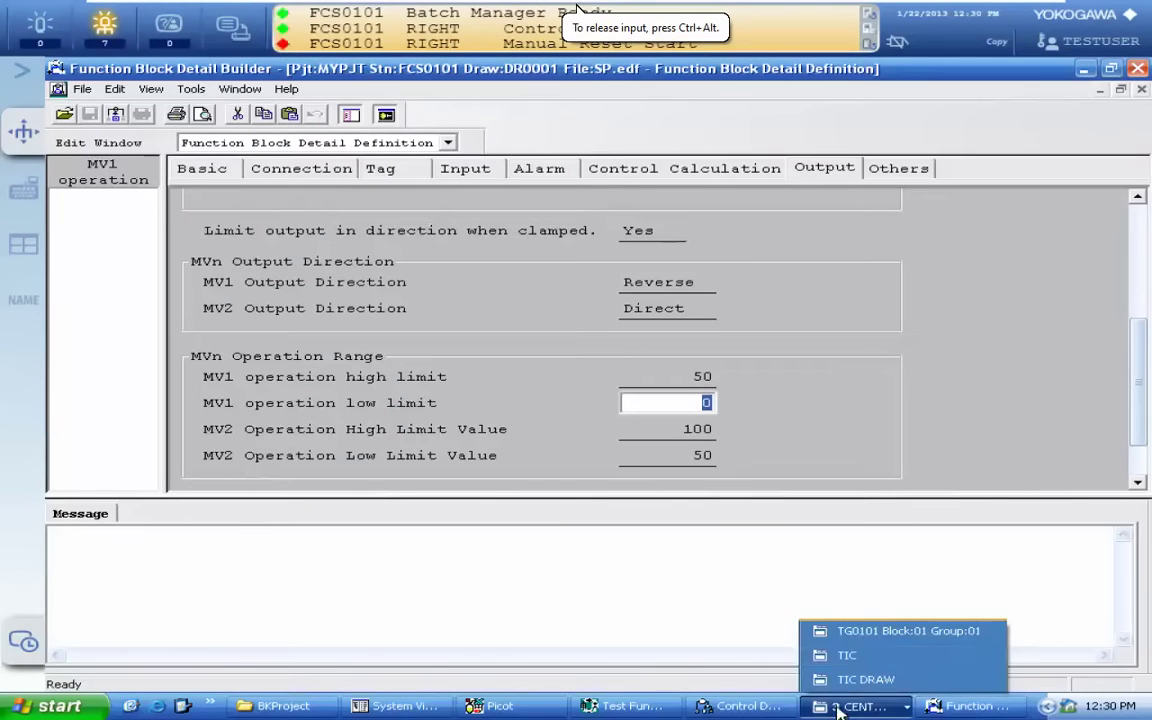
{"action": "left_click", "coordinate": [830, 630]}
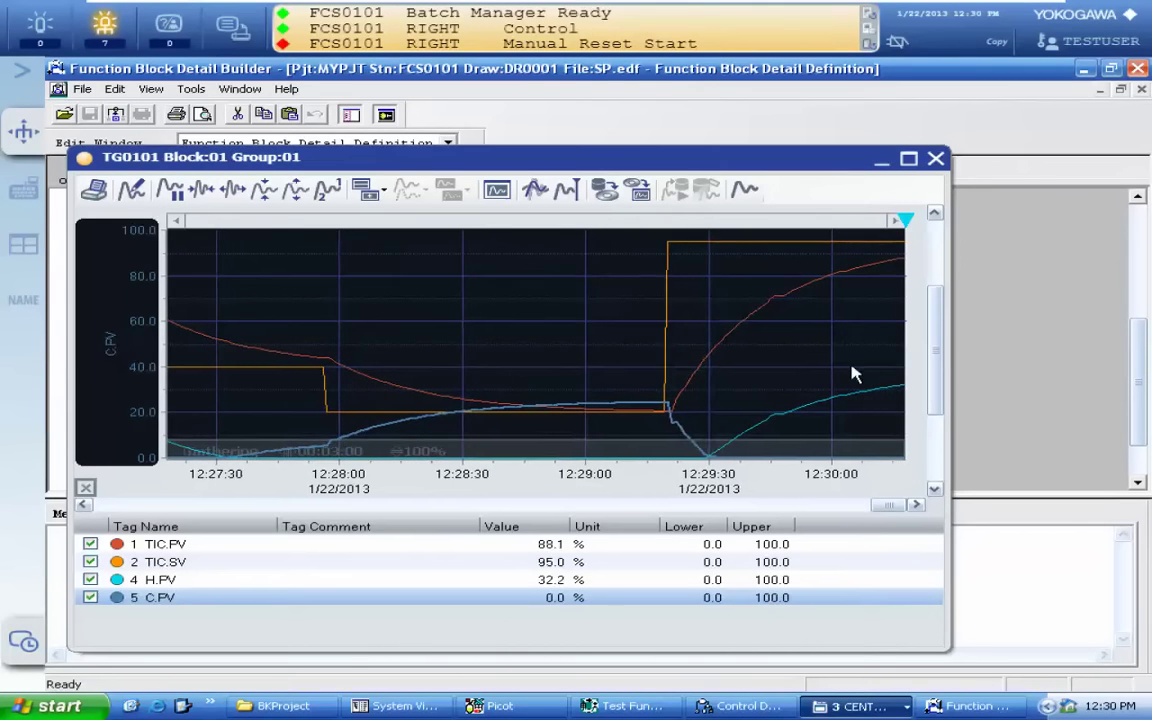
{"action": "mouse_move", "coordinate": [903, 221]}
{"action": "left_mouse_down"}
{"action": "mouse_move", "coordinate": [650, 268]}
{"action": "mouse_move", "coordinate": [621, 224]}
{"action": "left_mouse_up"}
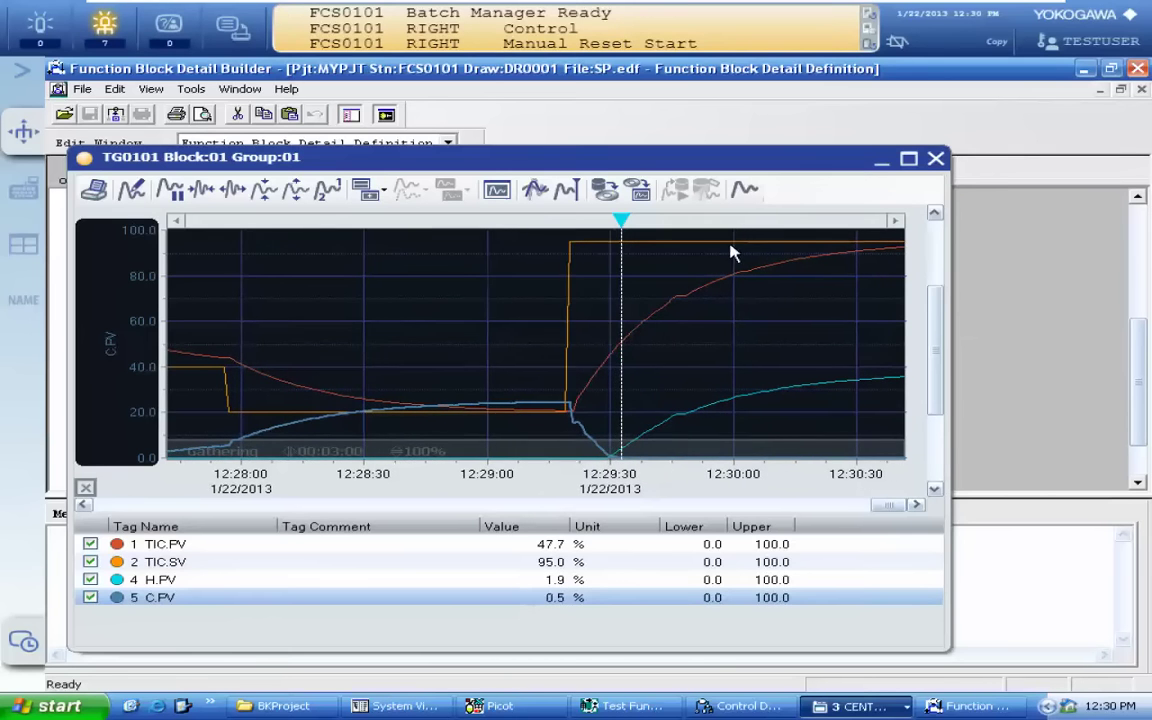
{"action": "left_click_drag", "start_coordinate": [622, 223], "coordinate": [904, 217]}
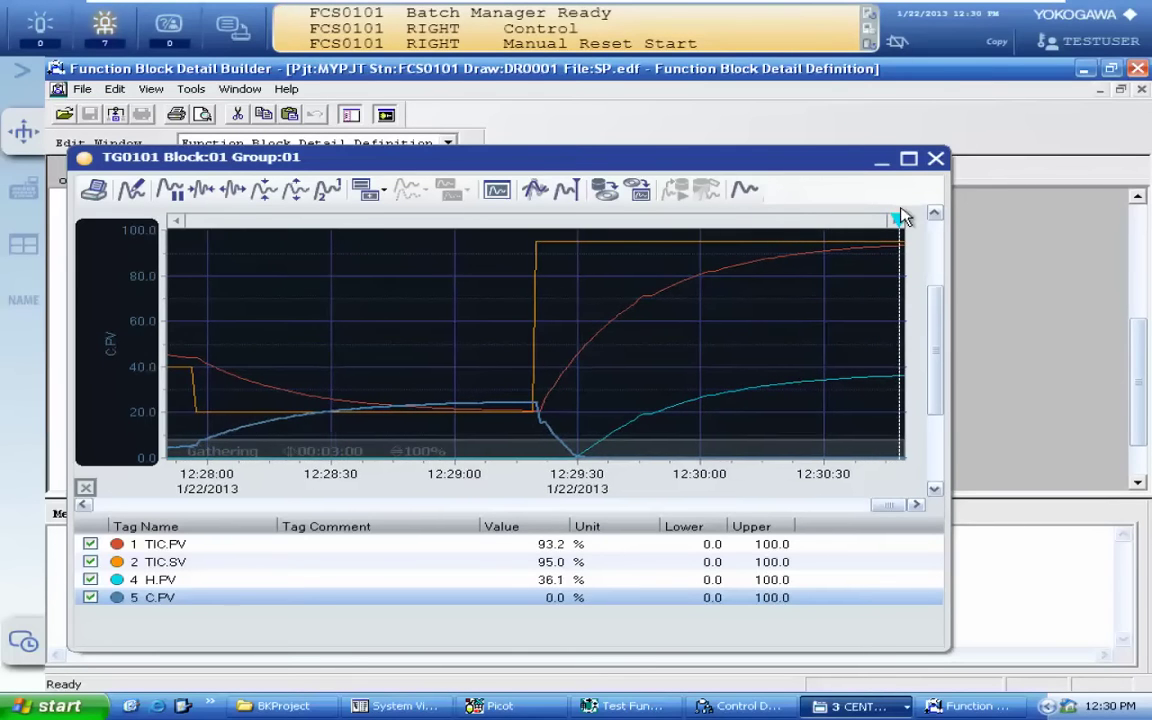
- Leave full screen and switch to Nitro Pro to review the Control Signal Splitter Block (SPLIT) section of the function blocks reference PDF
{"action": "left_click", "coordinate": [922, 14]}
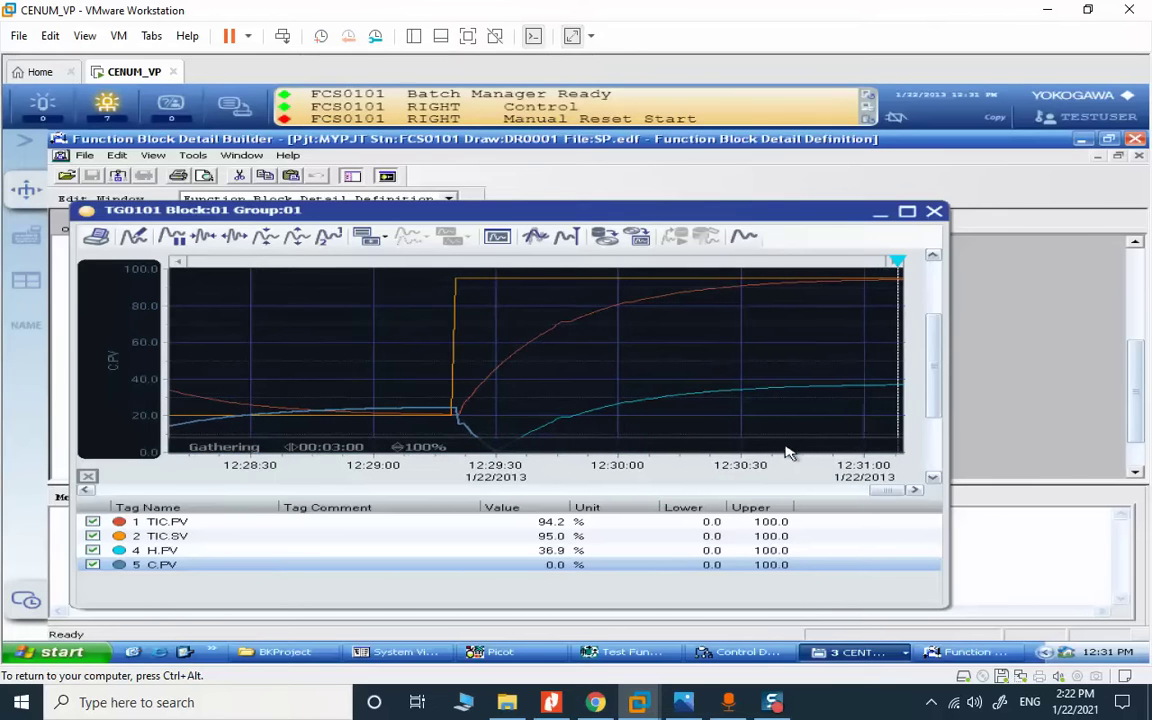
{"action": "left_click", "coordinate": [551, 700]}
{"action": "scroll", "coordinate": [615, 392], "scroll_direction": "up", "scroll_amount": 15}
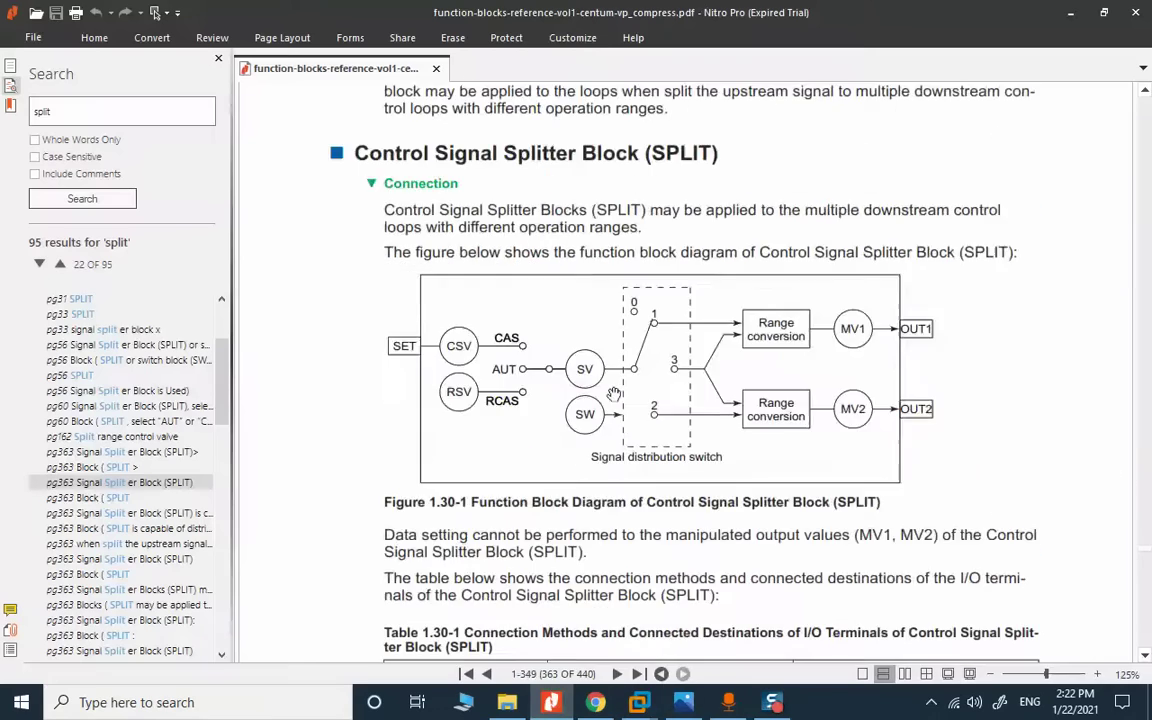
{"action": "scroll", "coordinate": [615, 392], "scroll_direction": "down", "scroll_amount": 3}
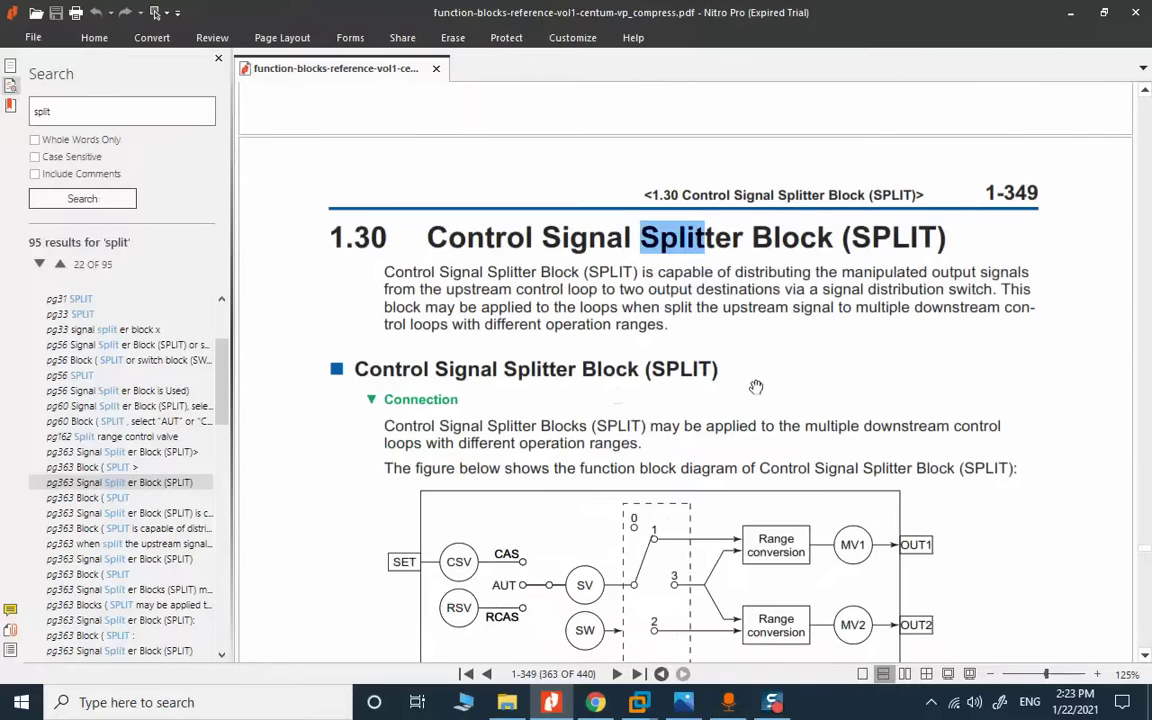